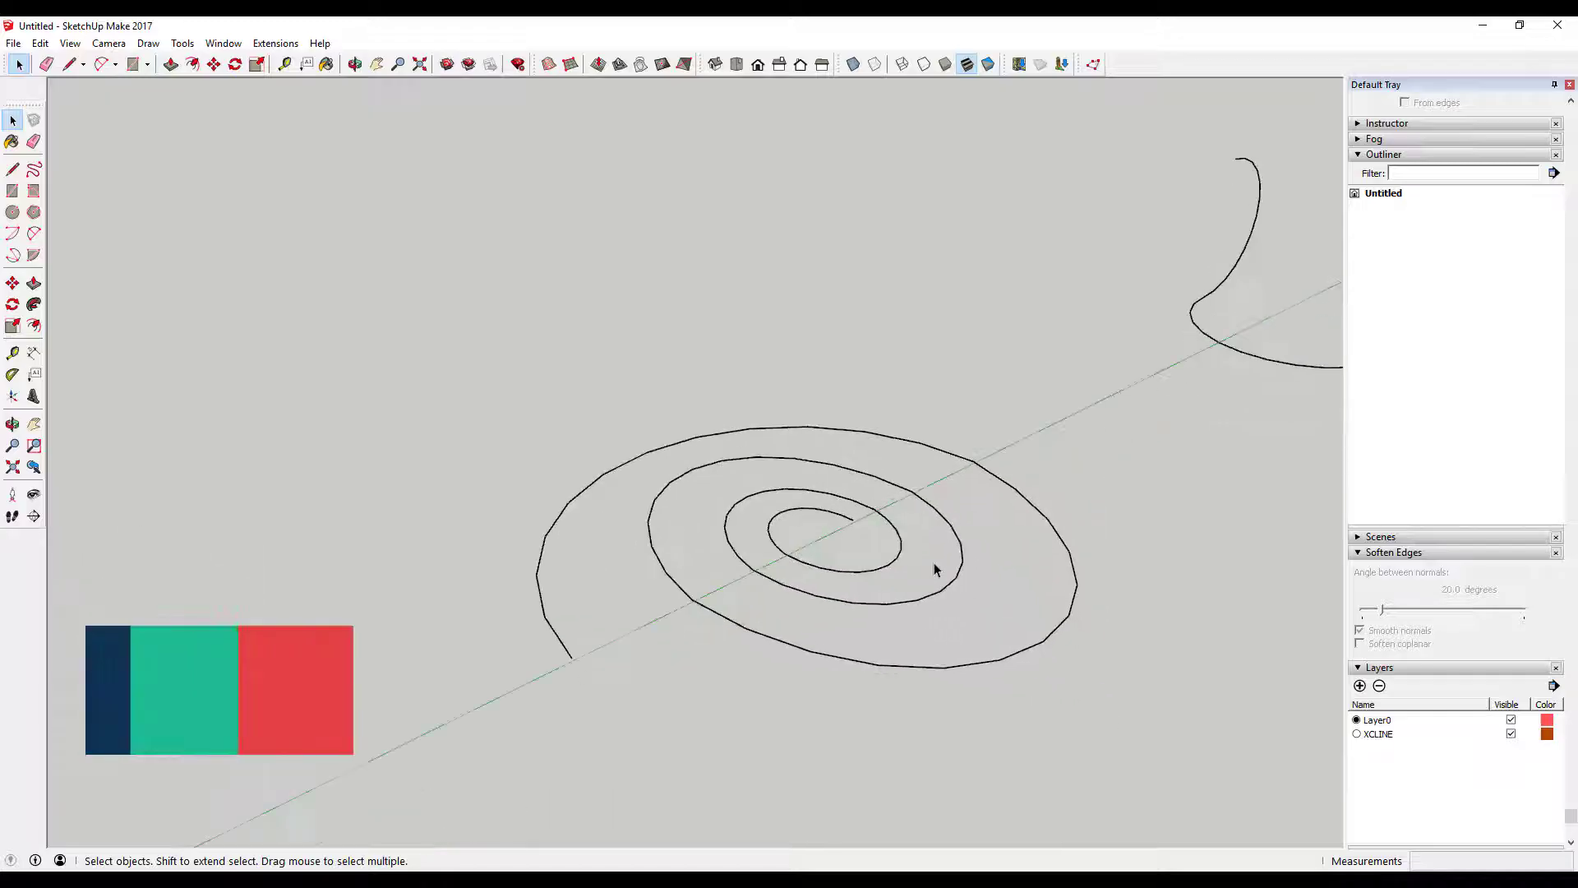
Run Pipe Along Path on the spiral with 24 segments and centreline layer 'Spiral'.
left_click_drag(1103, 414, 511, 695)
left_click(275, 43)
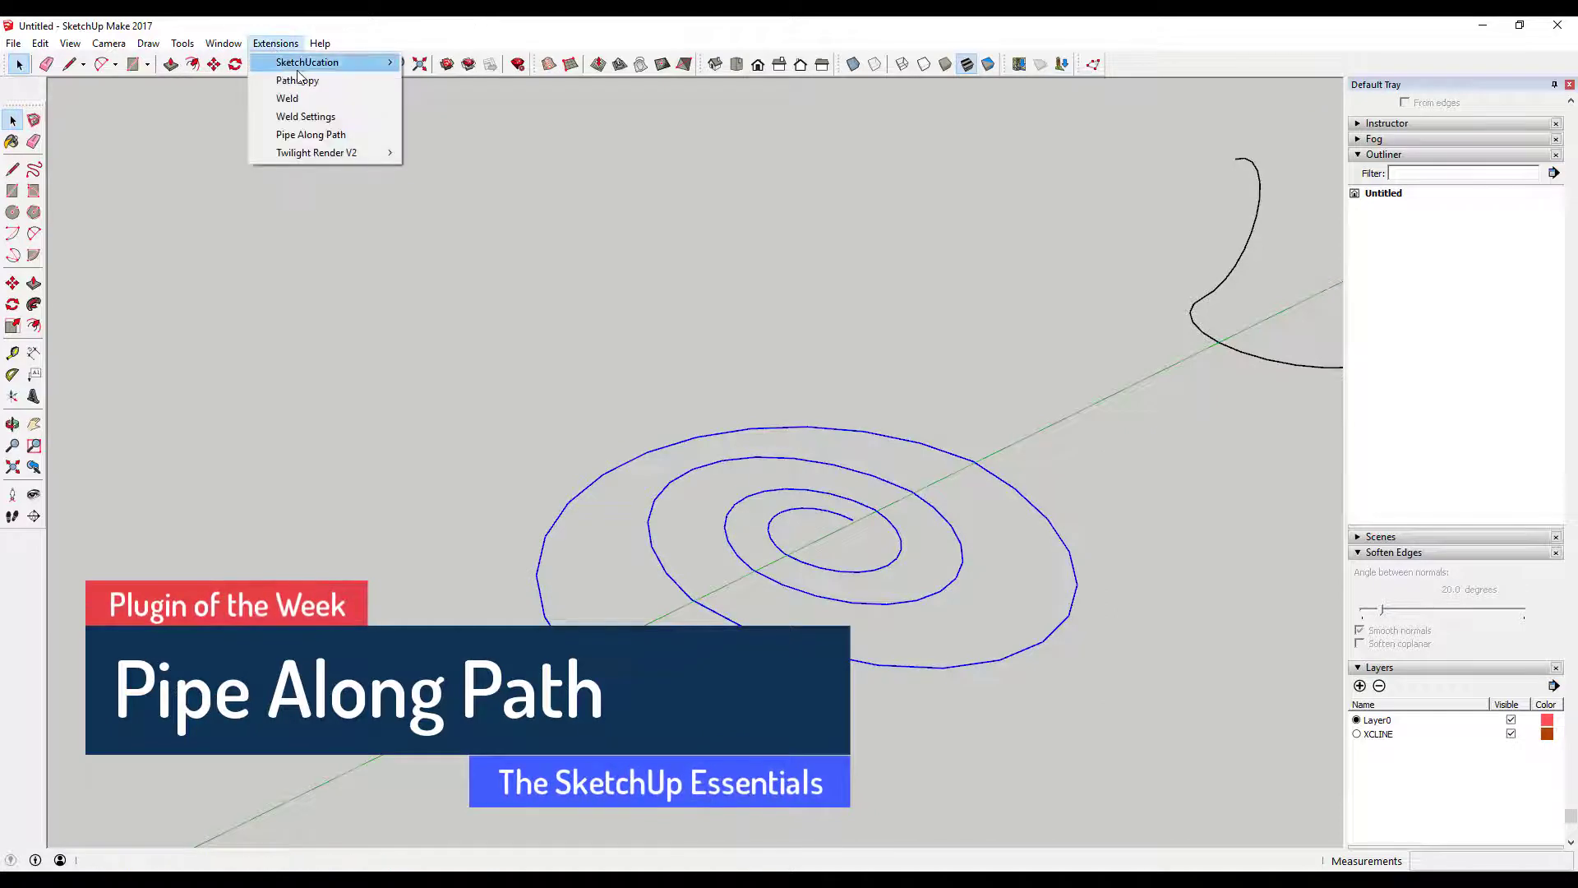
left_click(324, 135)
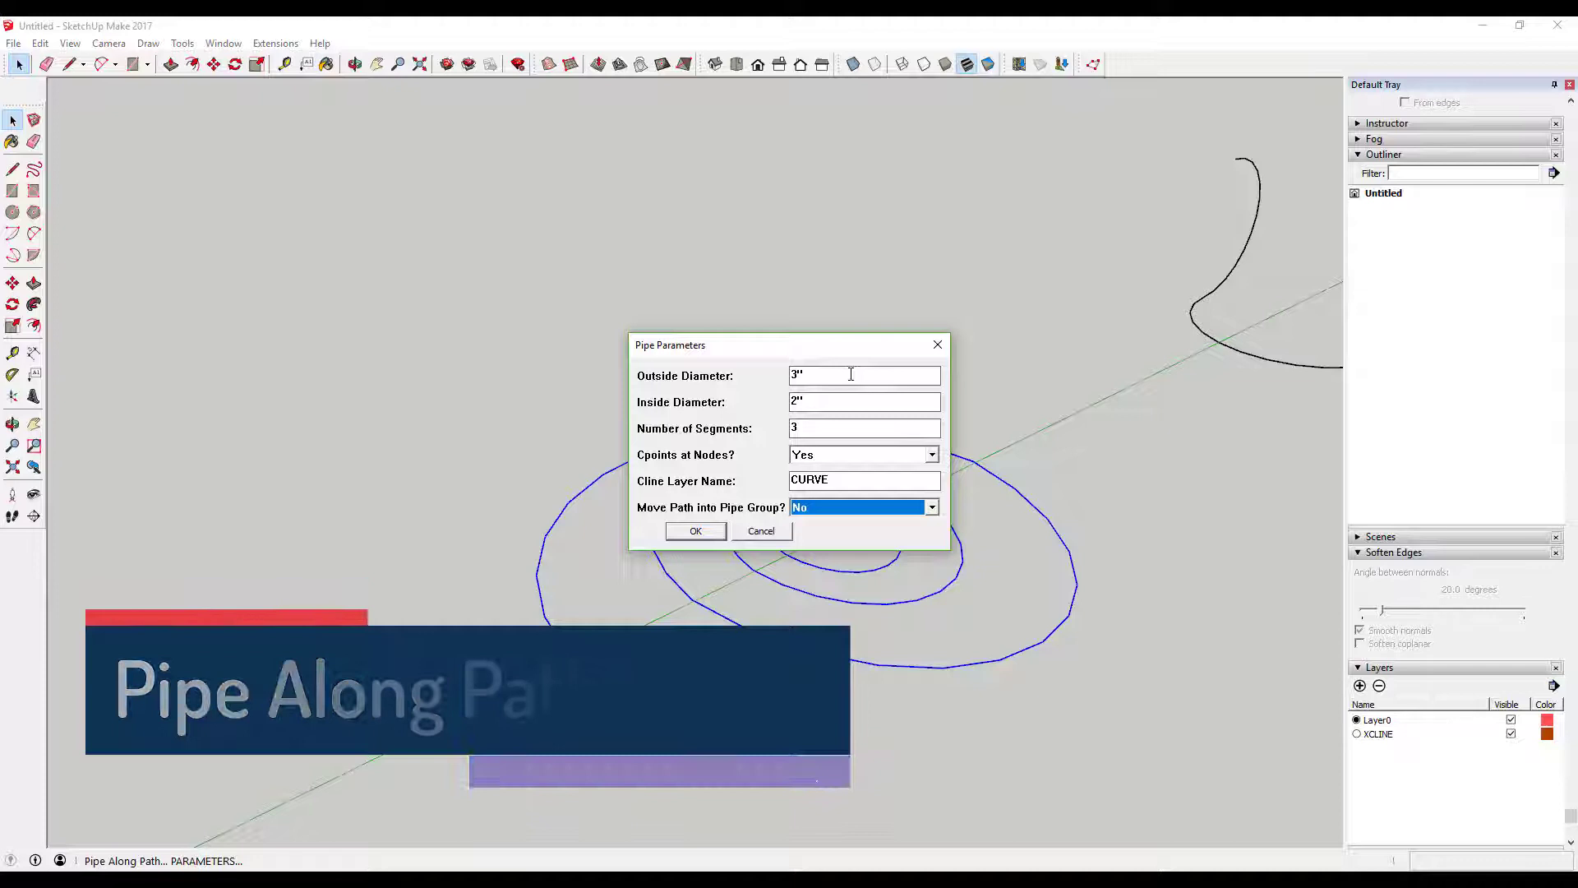
left_click_drag(826, 427, 752, 430)
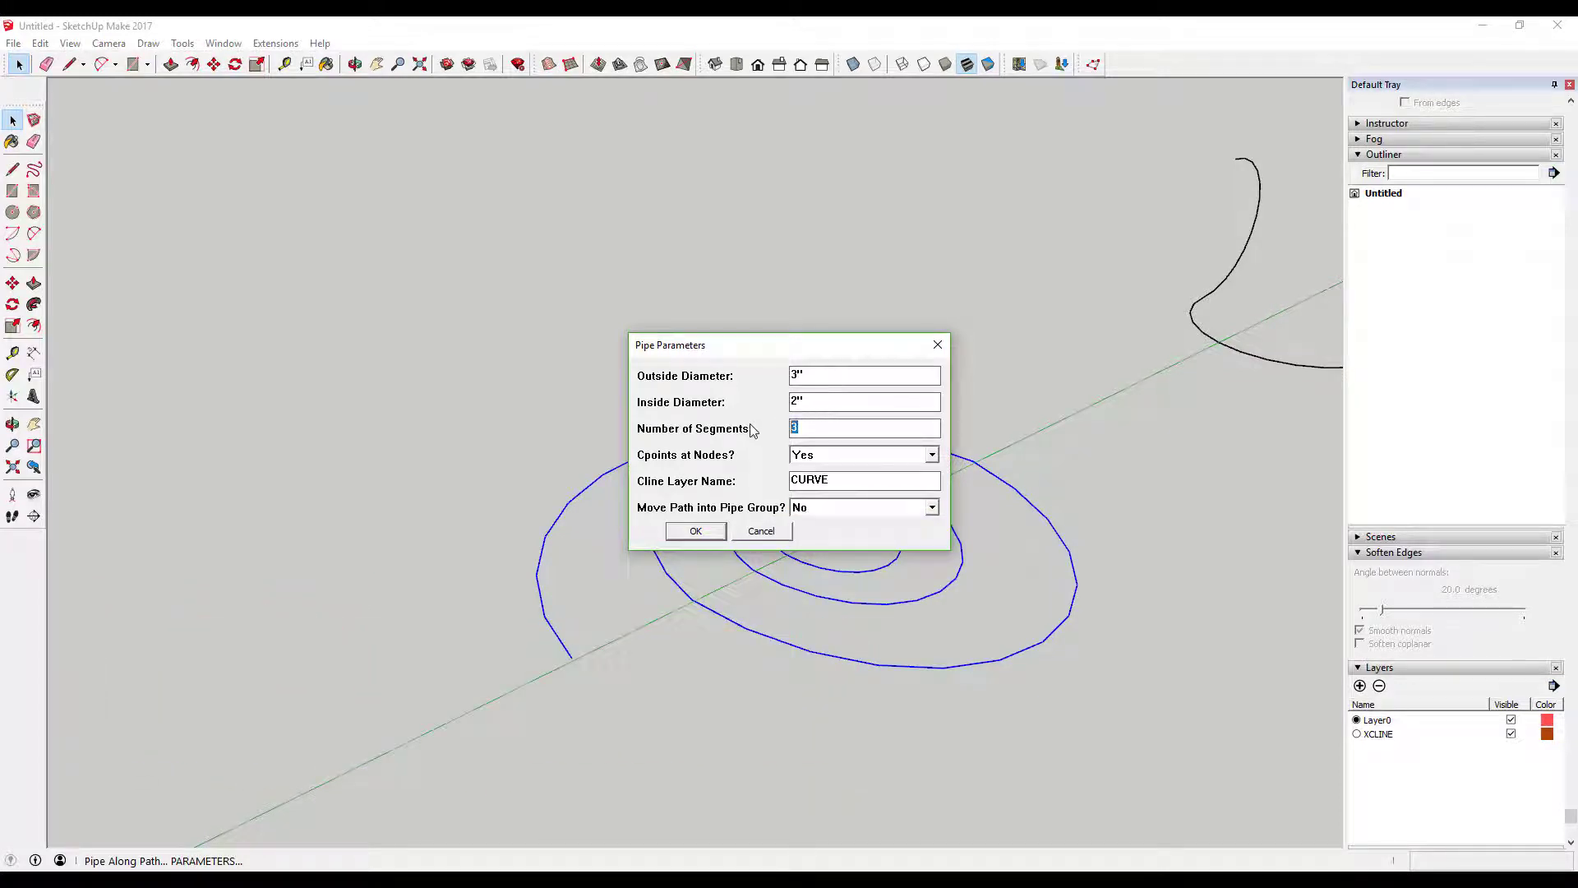
type("24")
key("Tab")
key("Tab")
type("Spir")
key("Return")
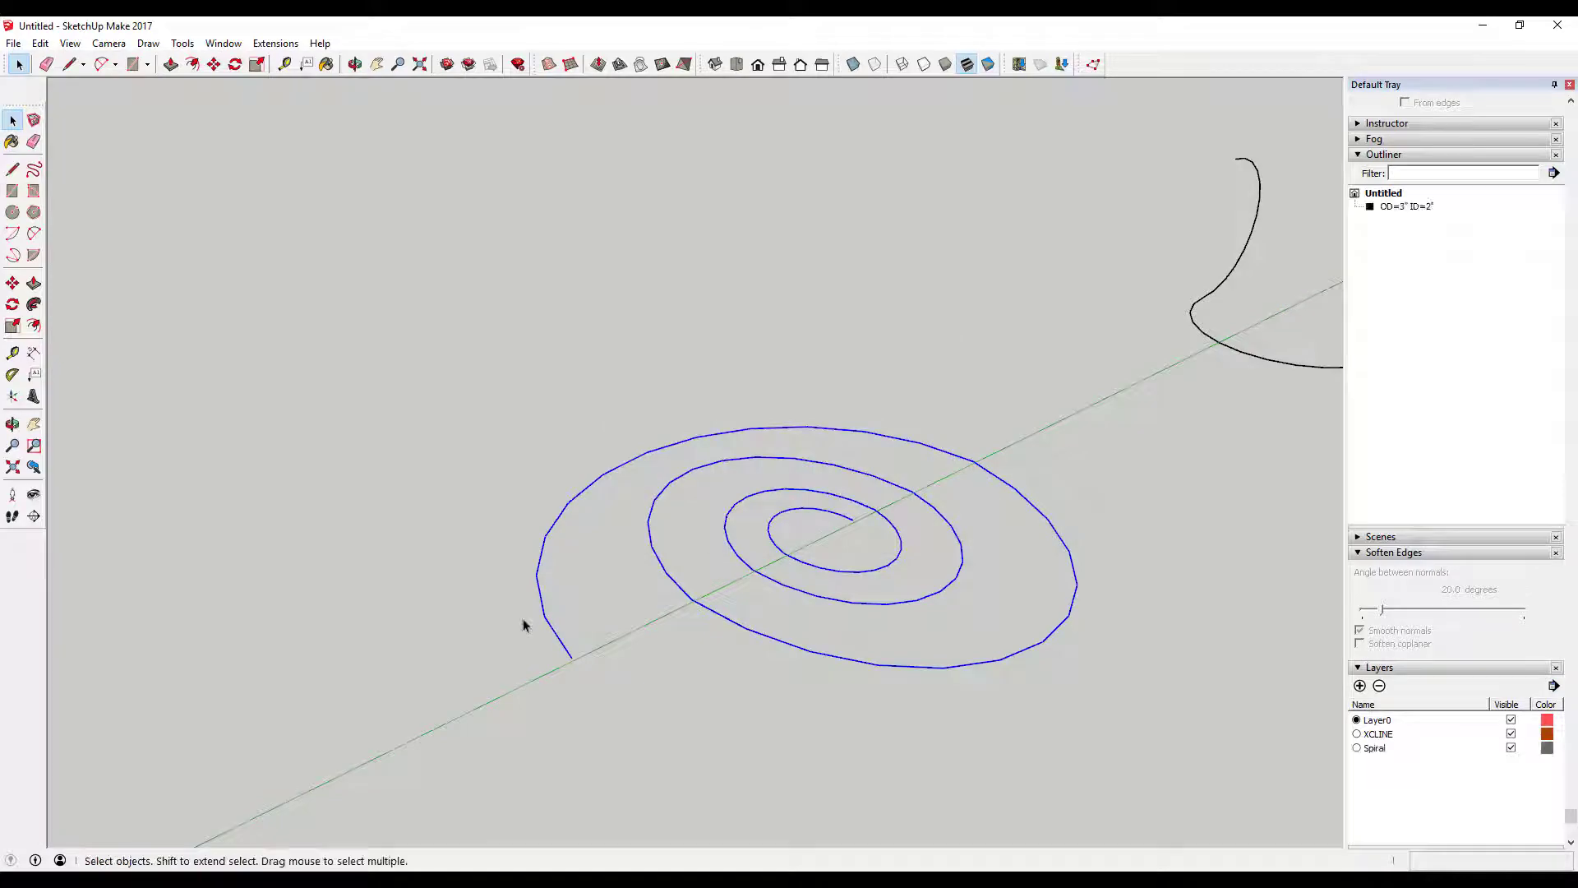
scroll(843, 533, "up", 3)
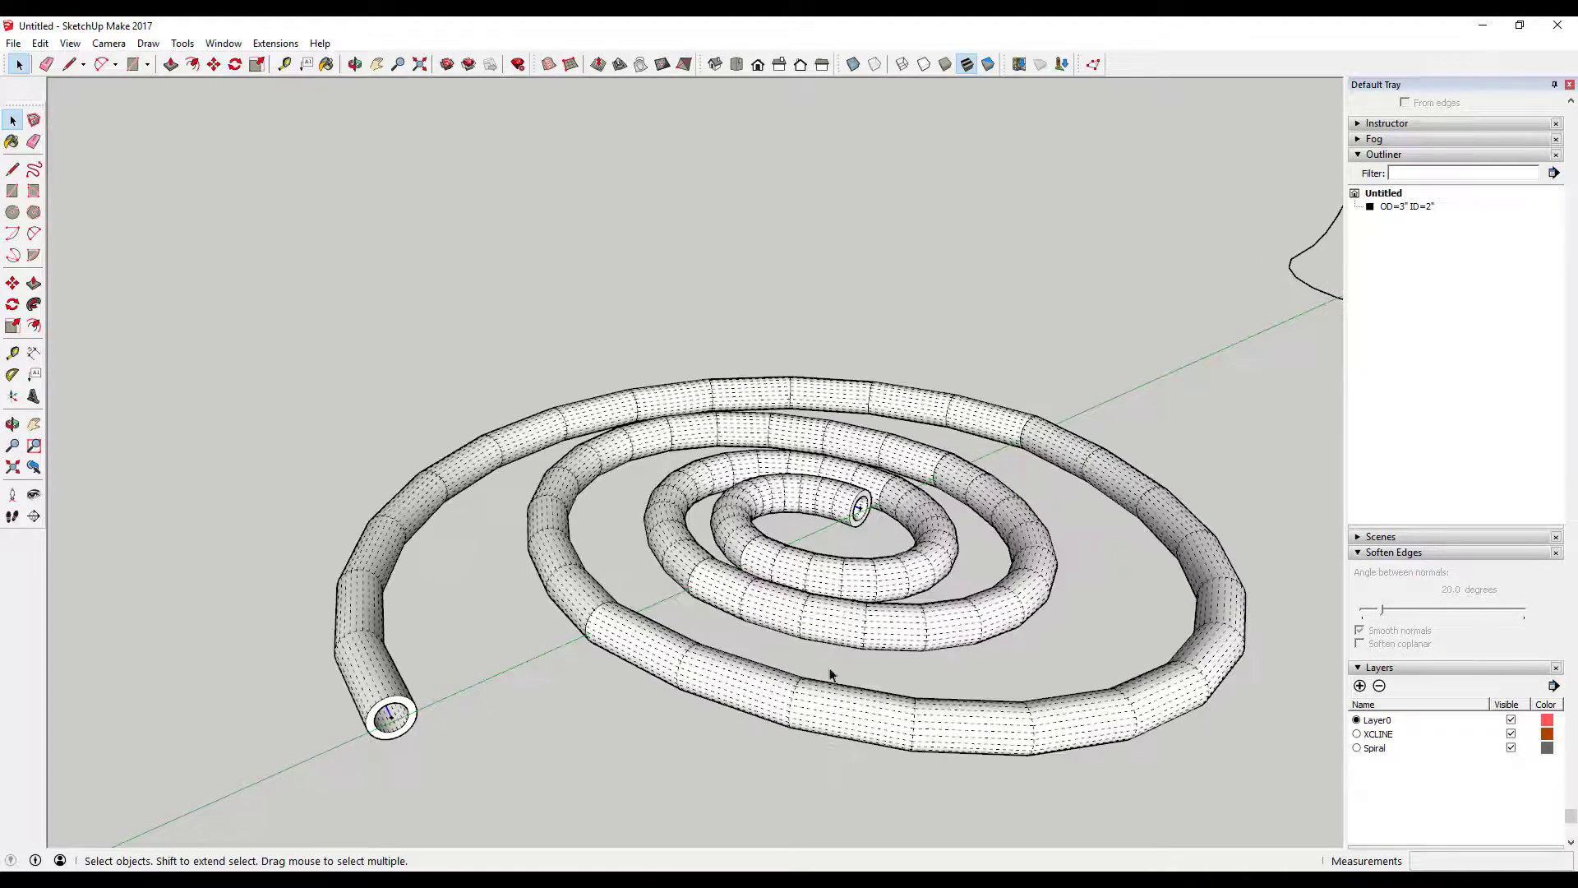
middle_click_drag(652, 687, 493, 539)
scroll(448, 504, "up", 5)
scroll(411, 510, "down", 3)
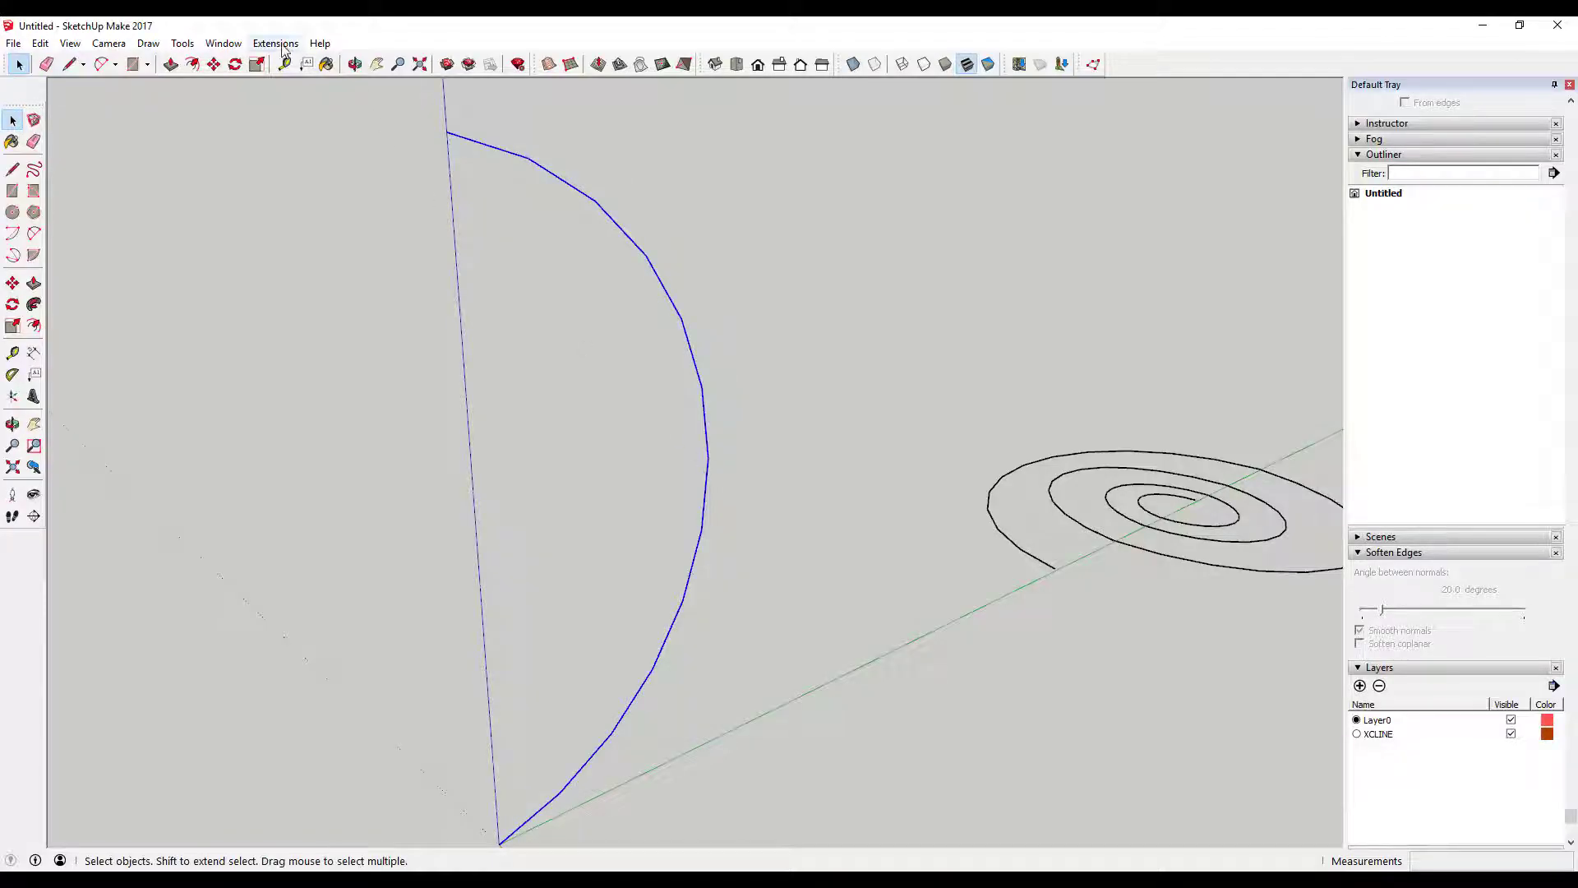
Sweep a 3" by 2" hollow pipe along the arc, with inside diameter 2".
left_click(275, 43)
left_click(311, 134)
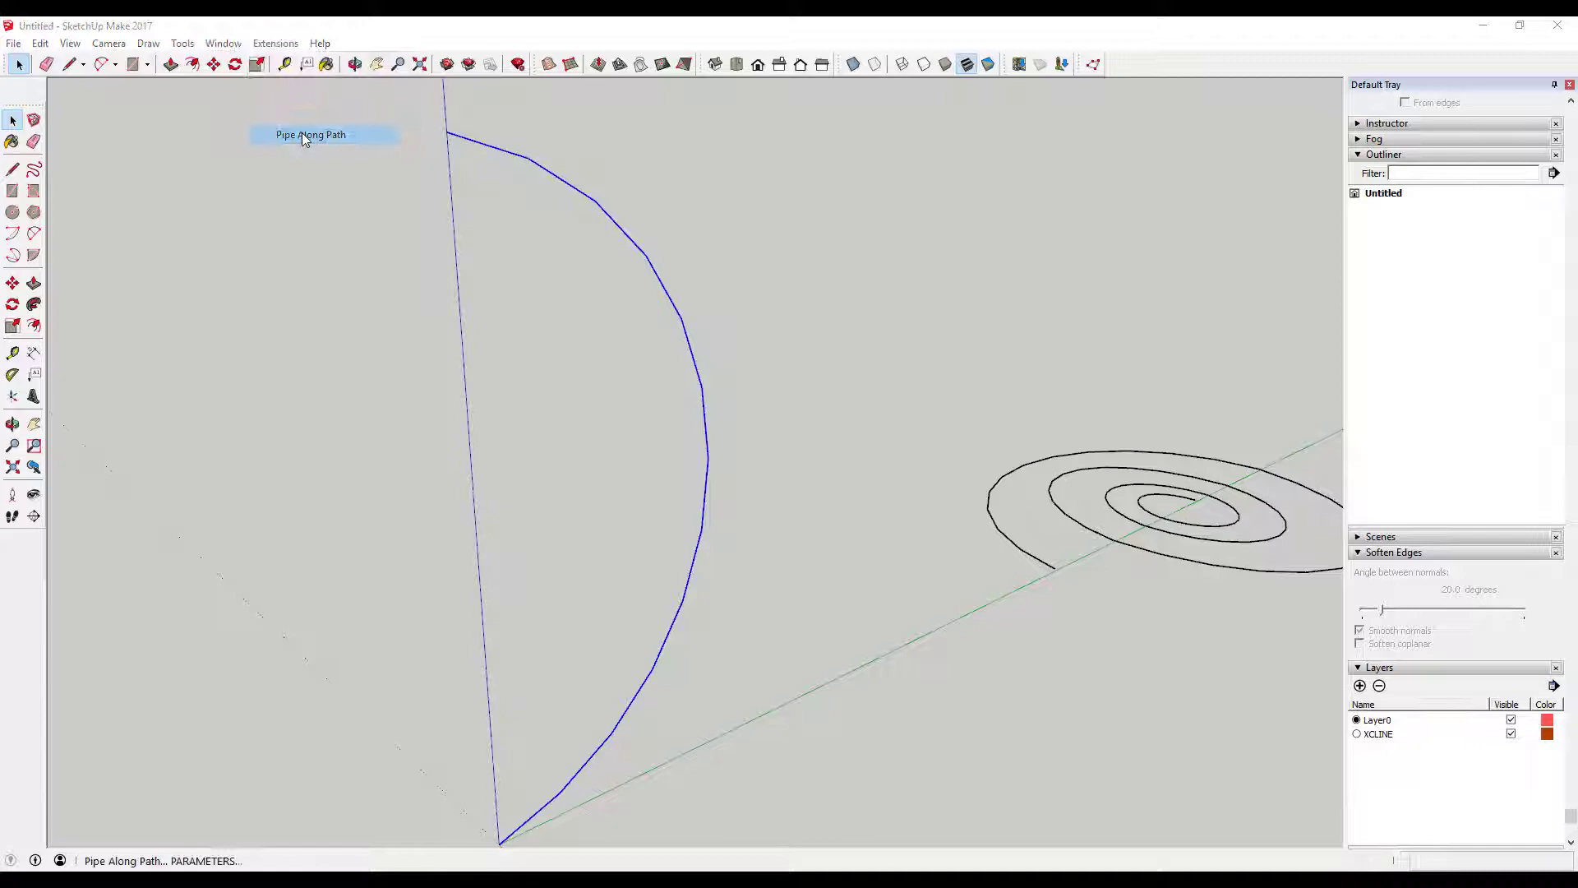
key("shift+Tab")
key("shift+Tab")
key("shift+Tab")
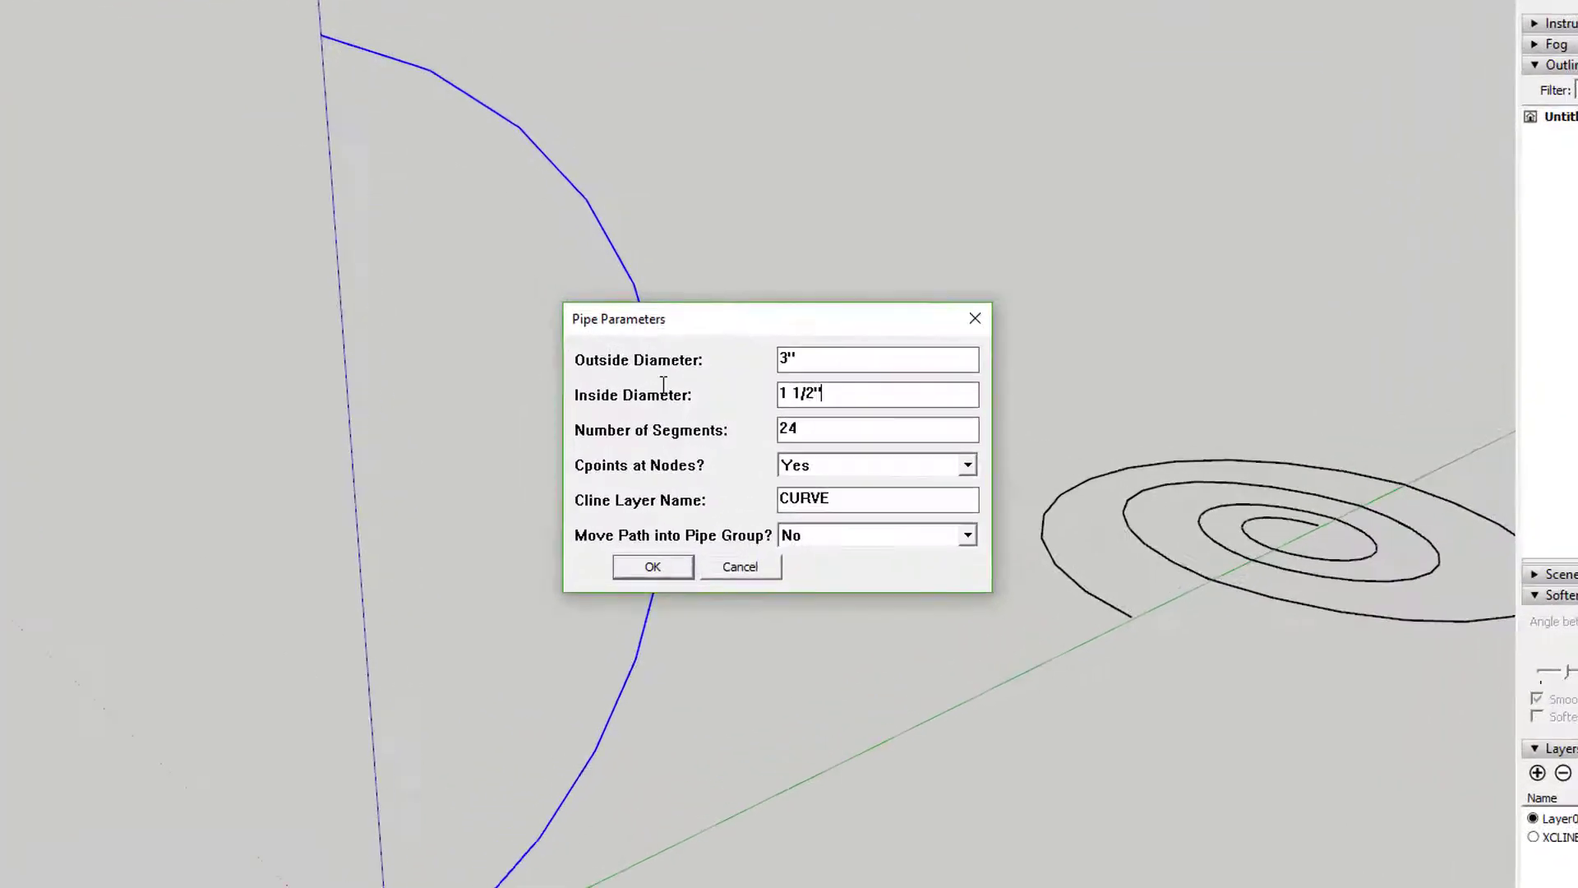
key("shift+Tab")
type("2\"")
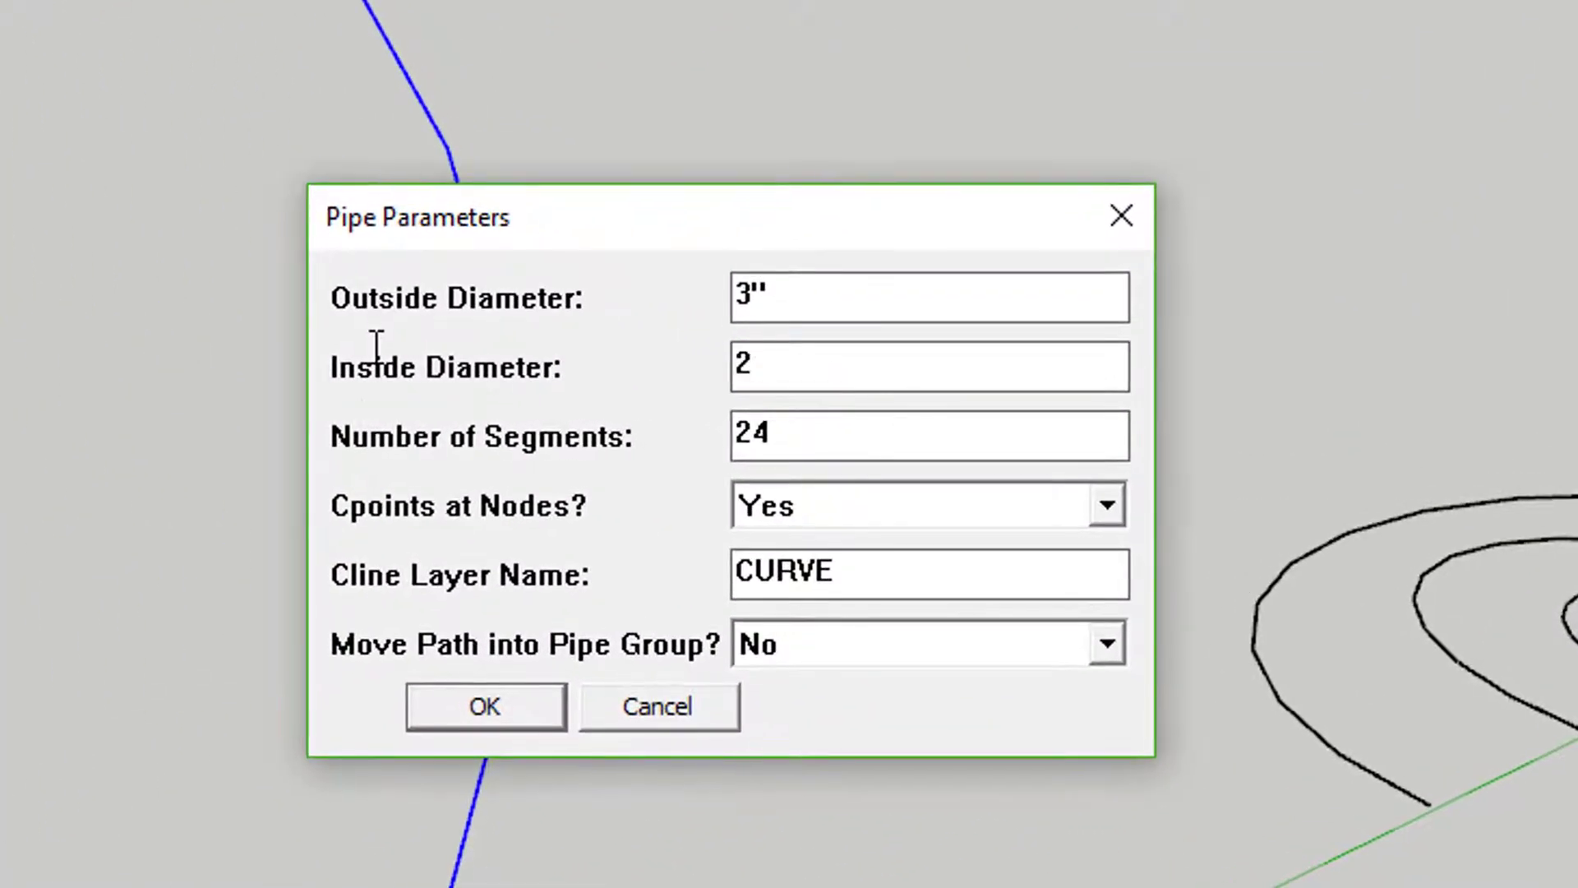
left_click(485, 706)
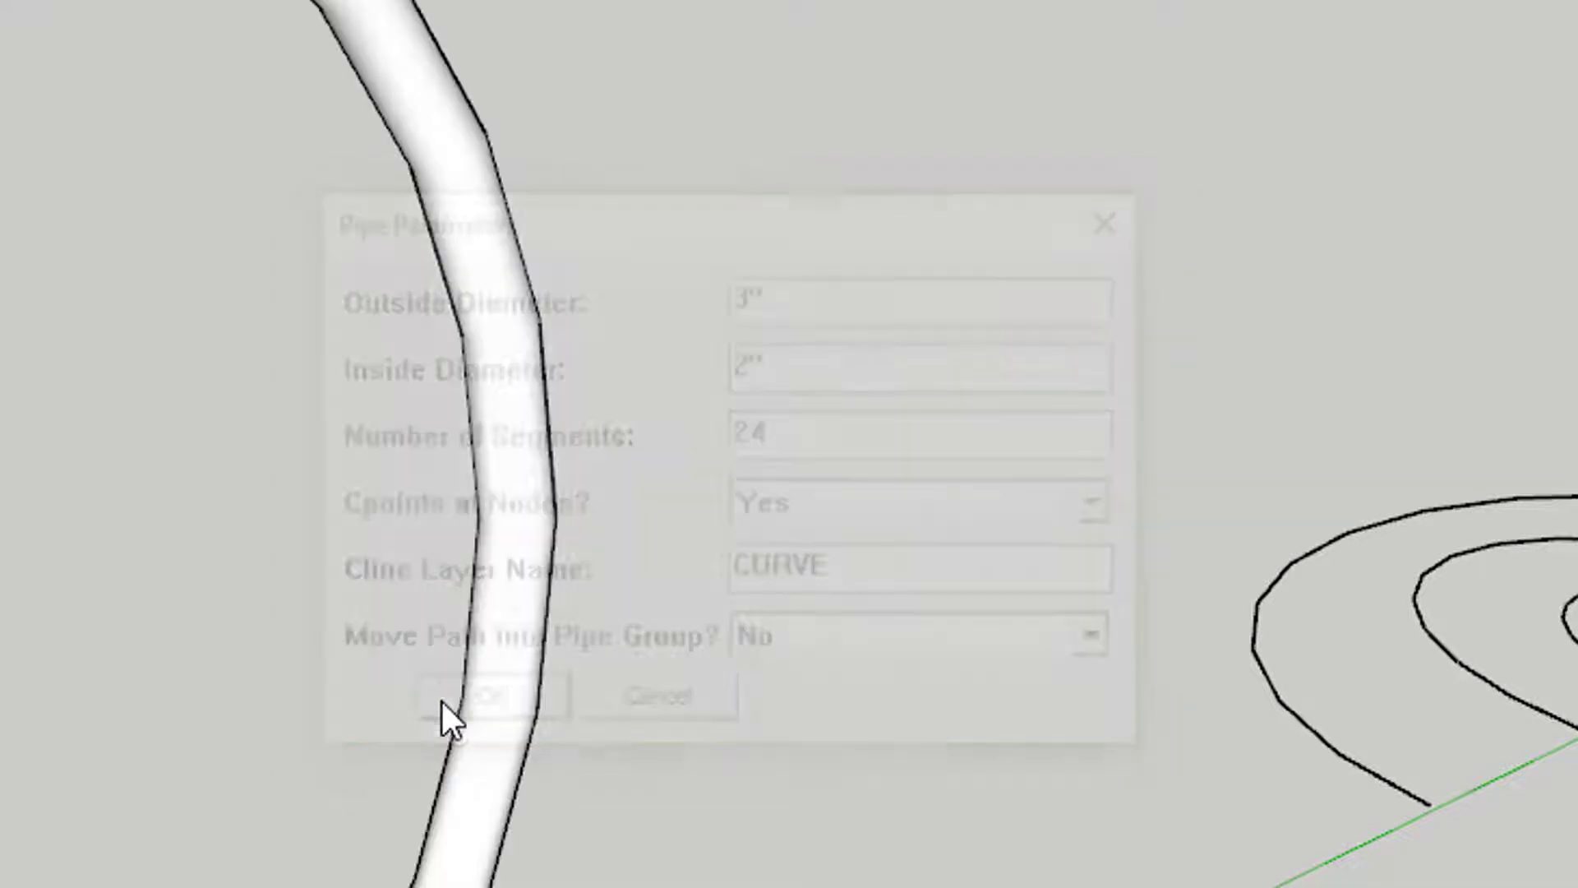
middle_click_drag(441, 721, 307, 4)
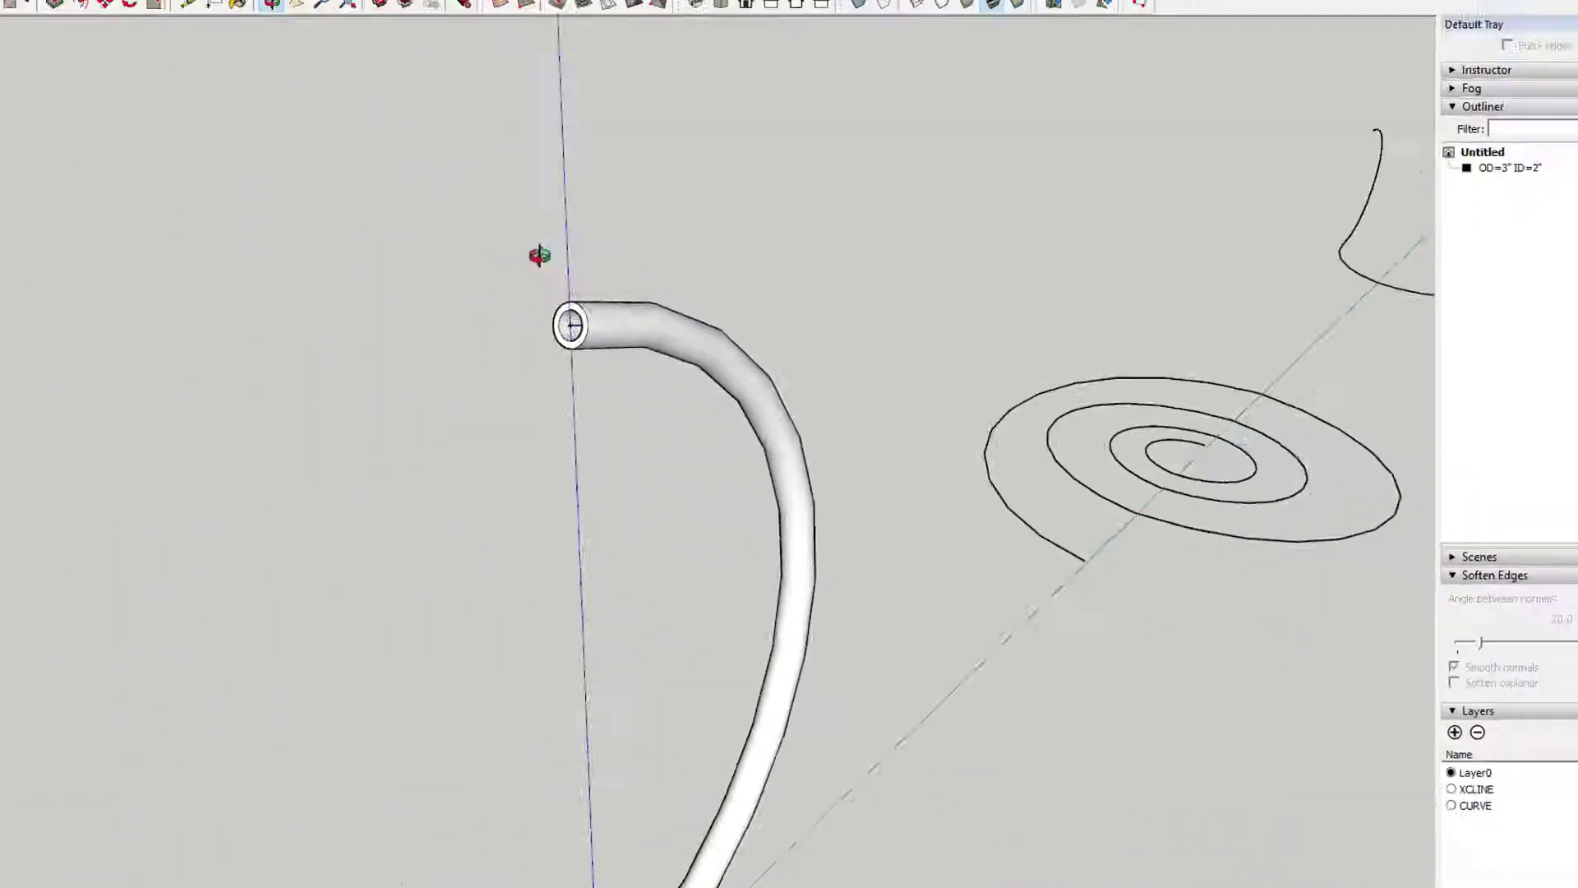
mouse_move(539, 256)
middle_mouse_down()
mouse_move(910, 364)
mouse_move(1239, 357)
mouse_move(944, 342)
mouse_move(766, 286)
middle_mouse_up()
scroll(766, 286, "down", 3)
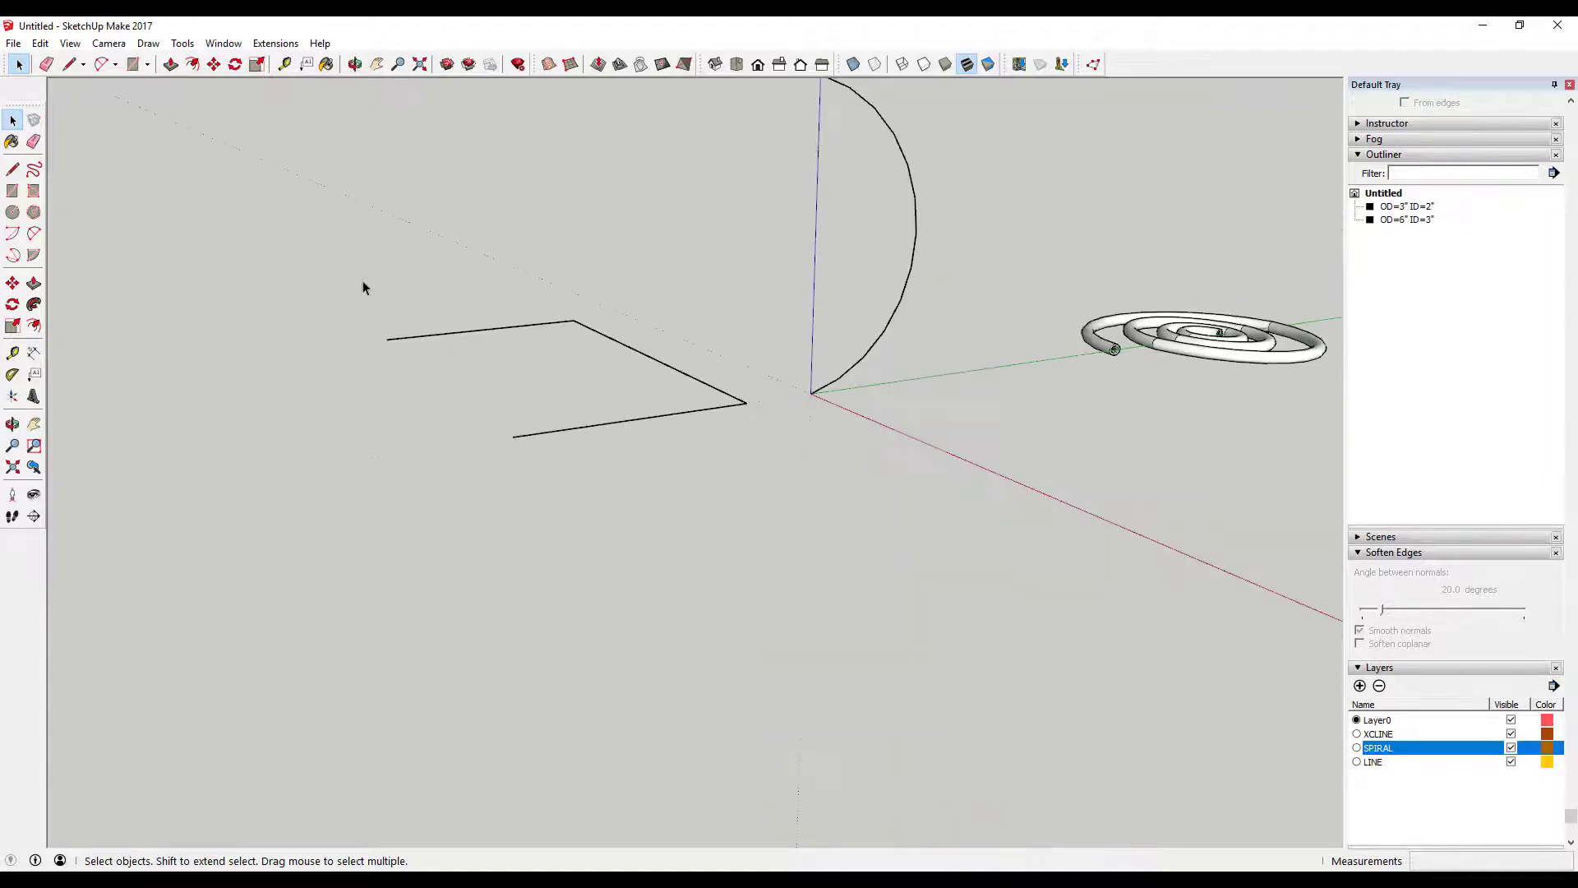
Sweep a 6" by 3" four-segment pipe along the three-edge polyline.
left_click_drag(354, 268, 768, 466)
left_click(276, 44)
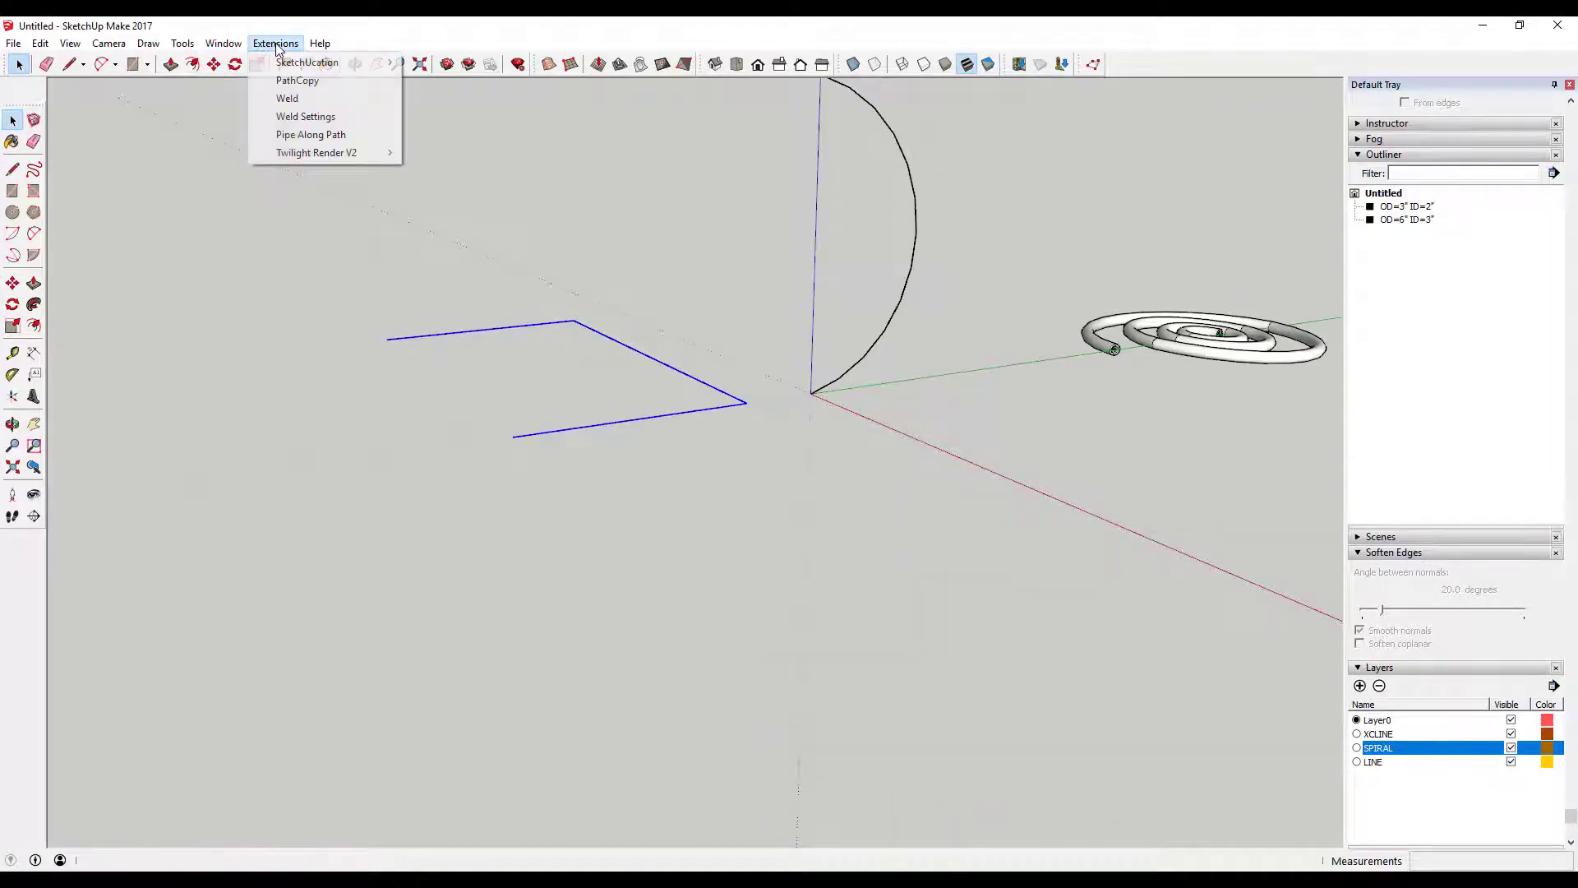
left_click(332, 134)
left_click_drag(807, 402, 785, 406)
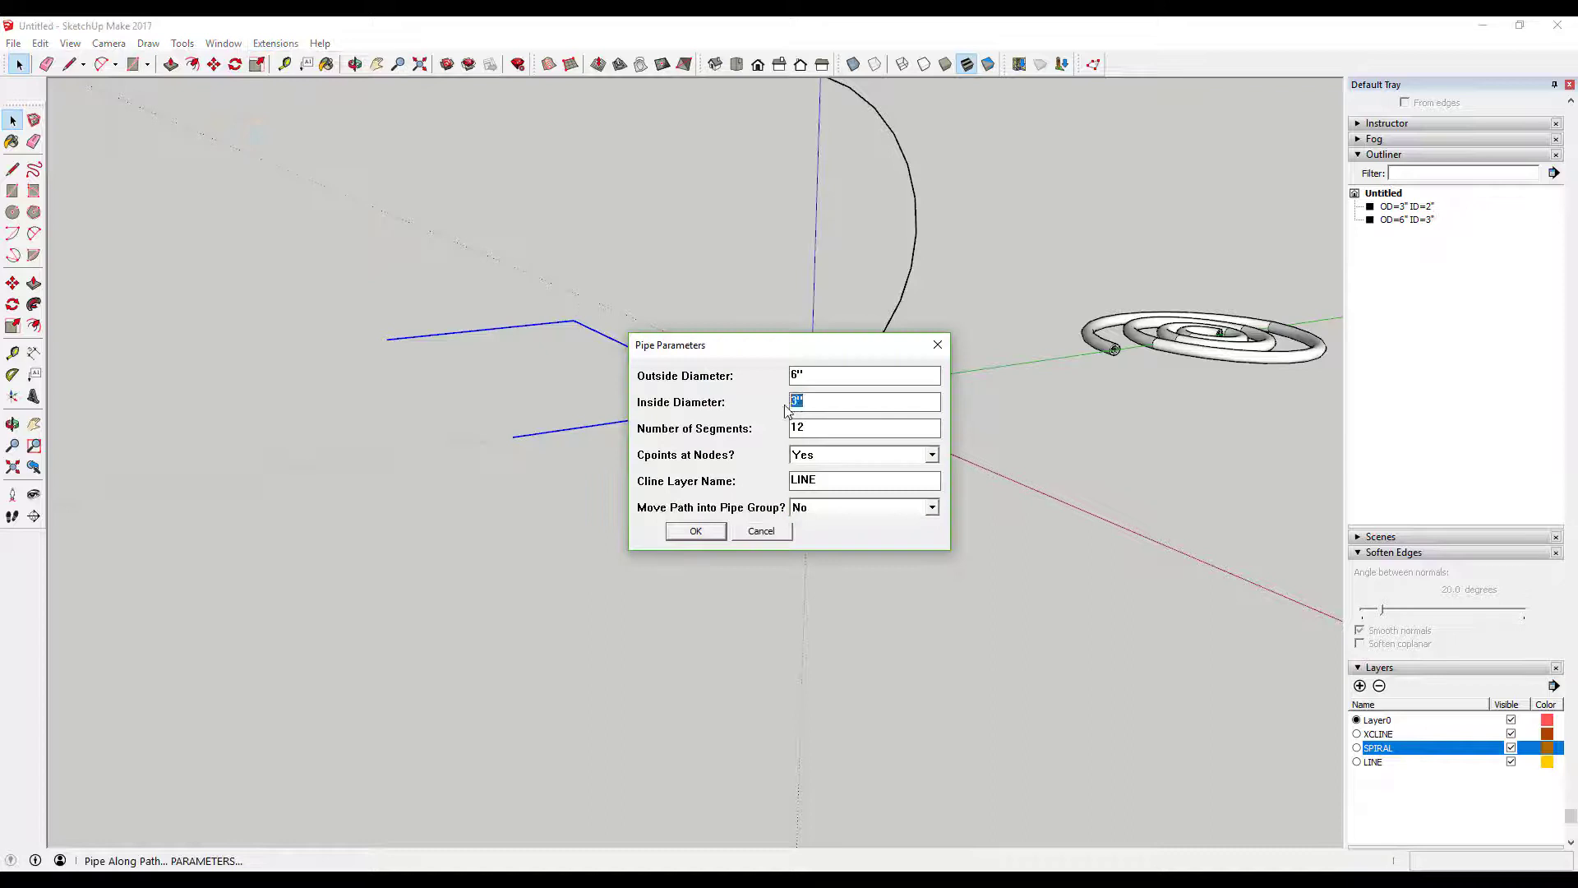
key("Tab")
type("4")
left_click(695, 531)
middle_click_drag(595, 436, 670, 402)
scroll(763, 425, "up", 2)
scroll(763, 425, "up", 2)
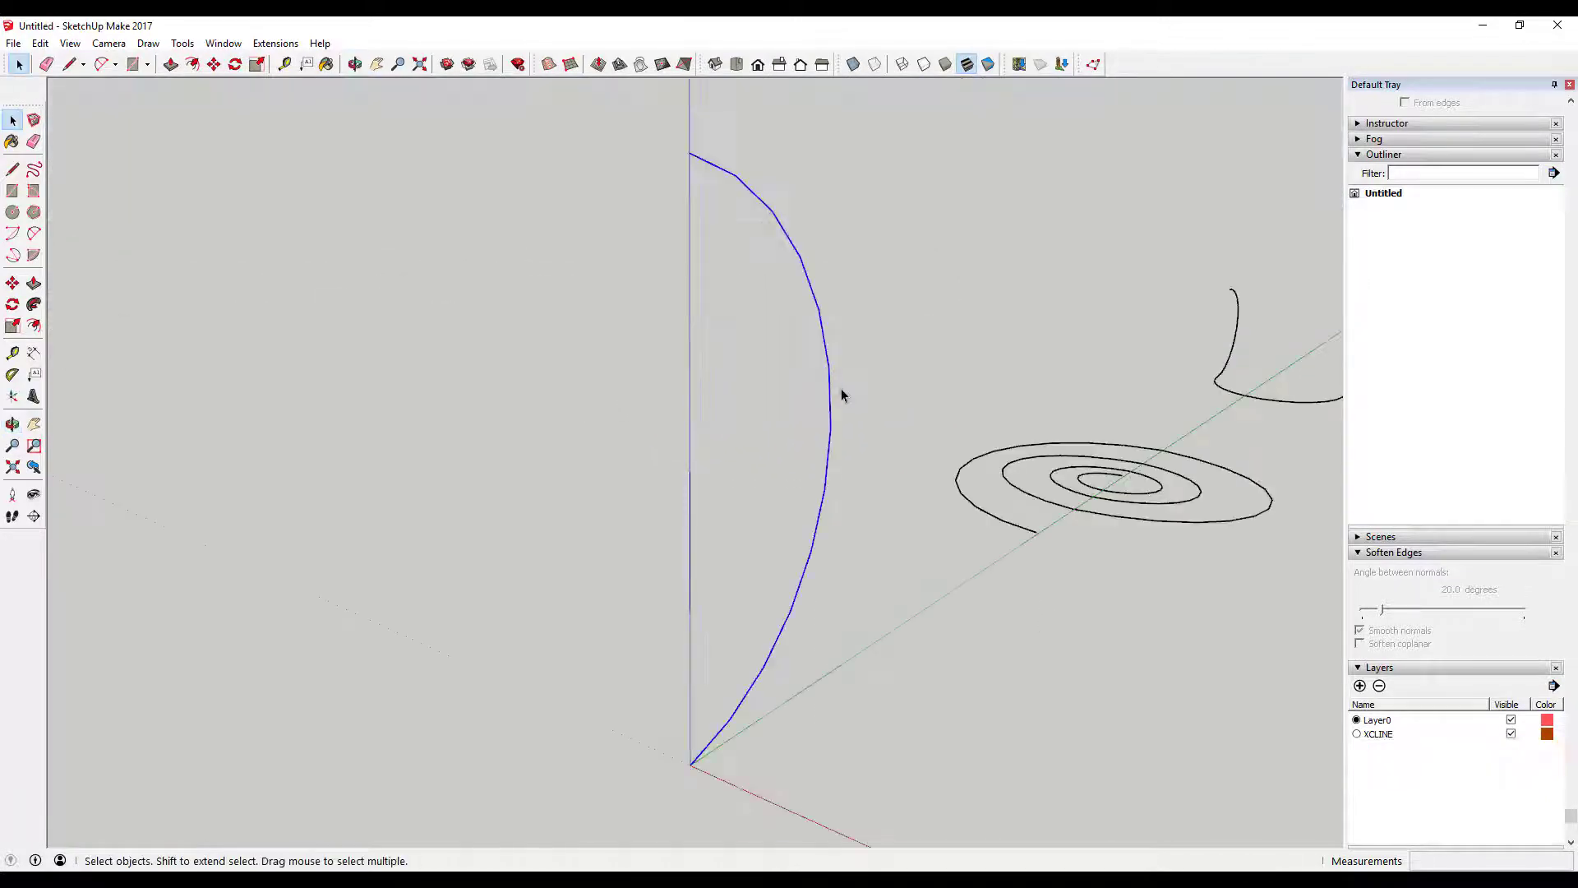
Build a 12-segment 6" by 3" pipe along the S-curve with Pipe Along Path.
left_click(277, 43)
left_click(323, 136)
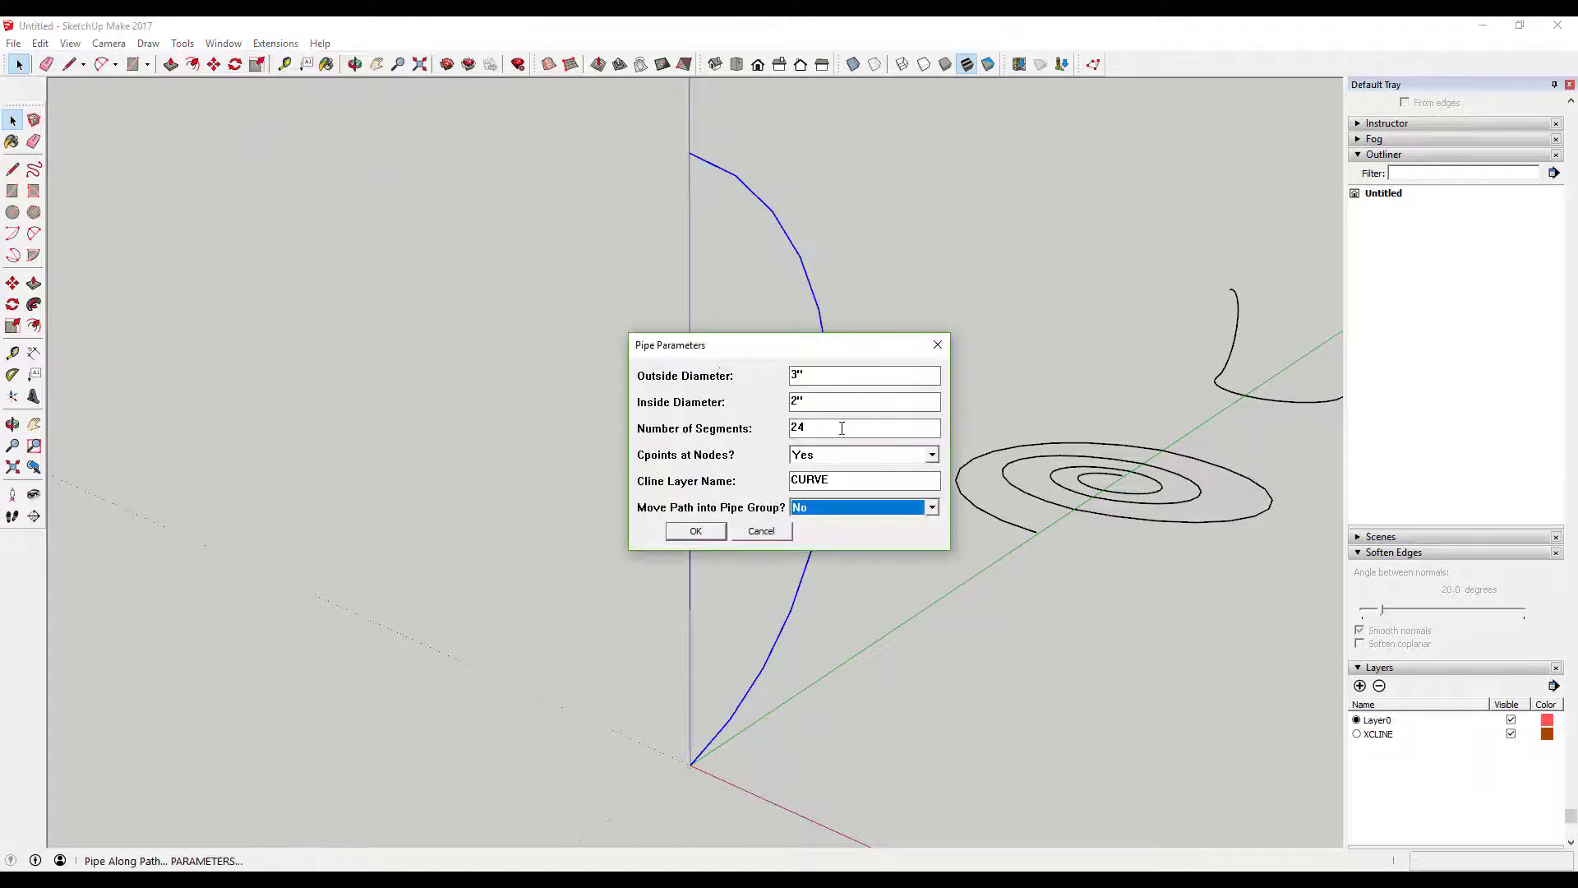
double_click(837, 426)
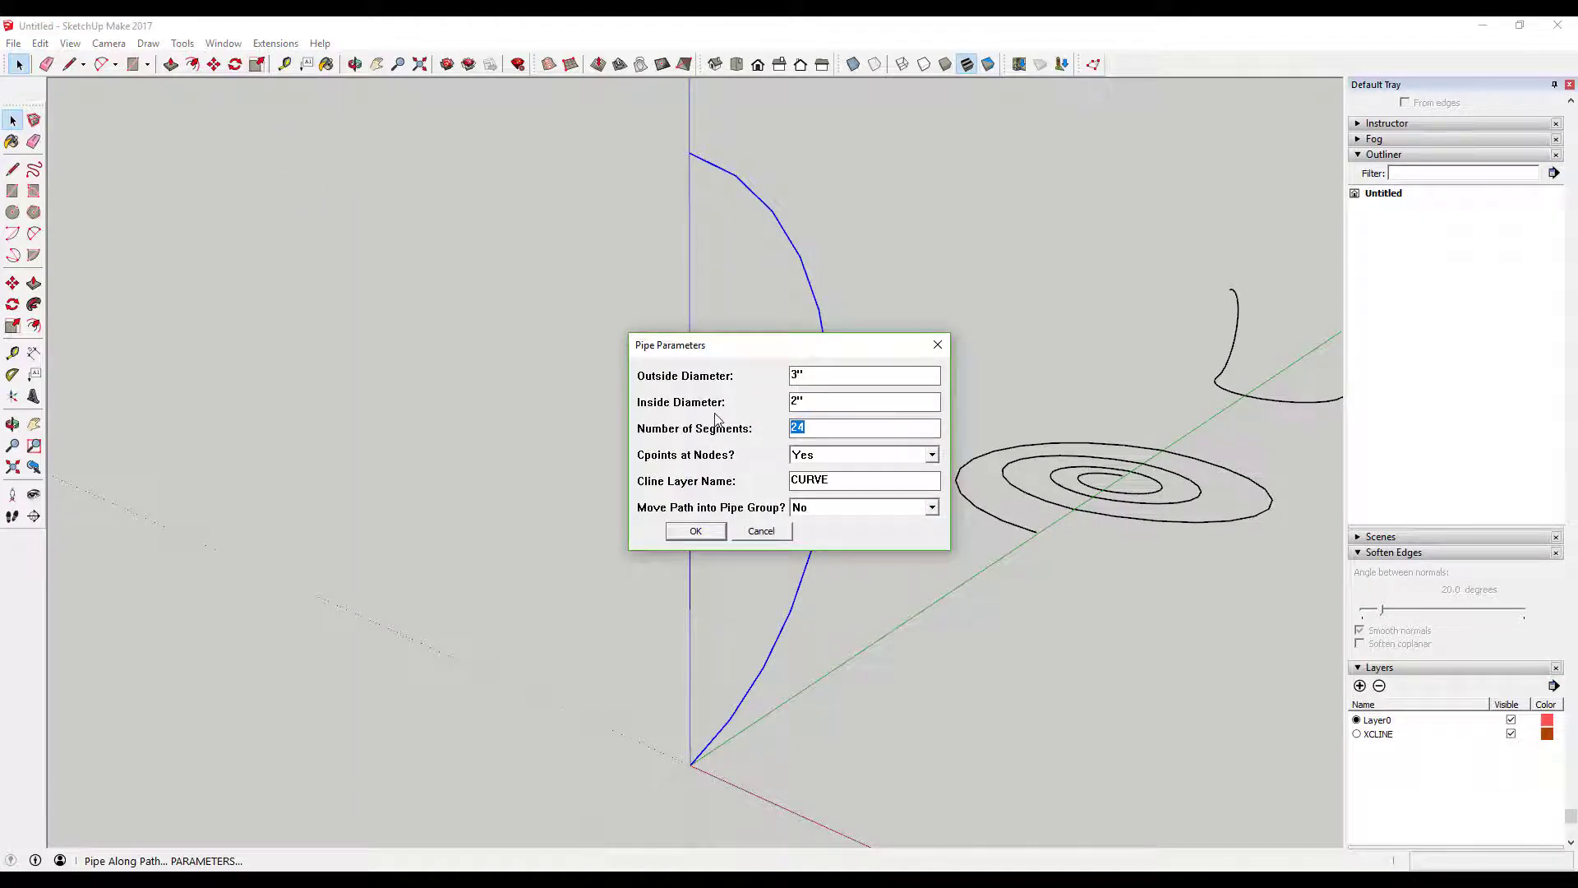
type("12")
key("Return")
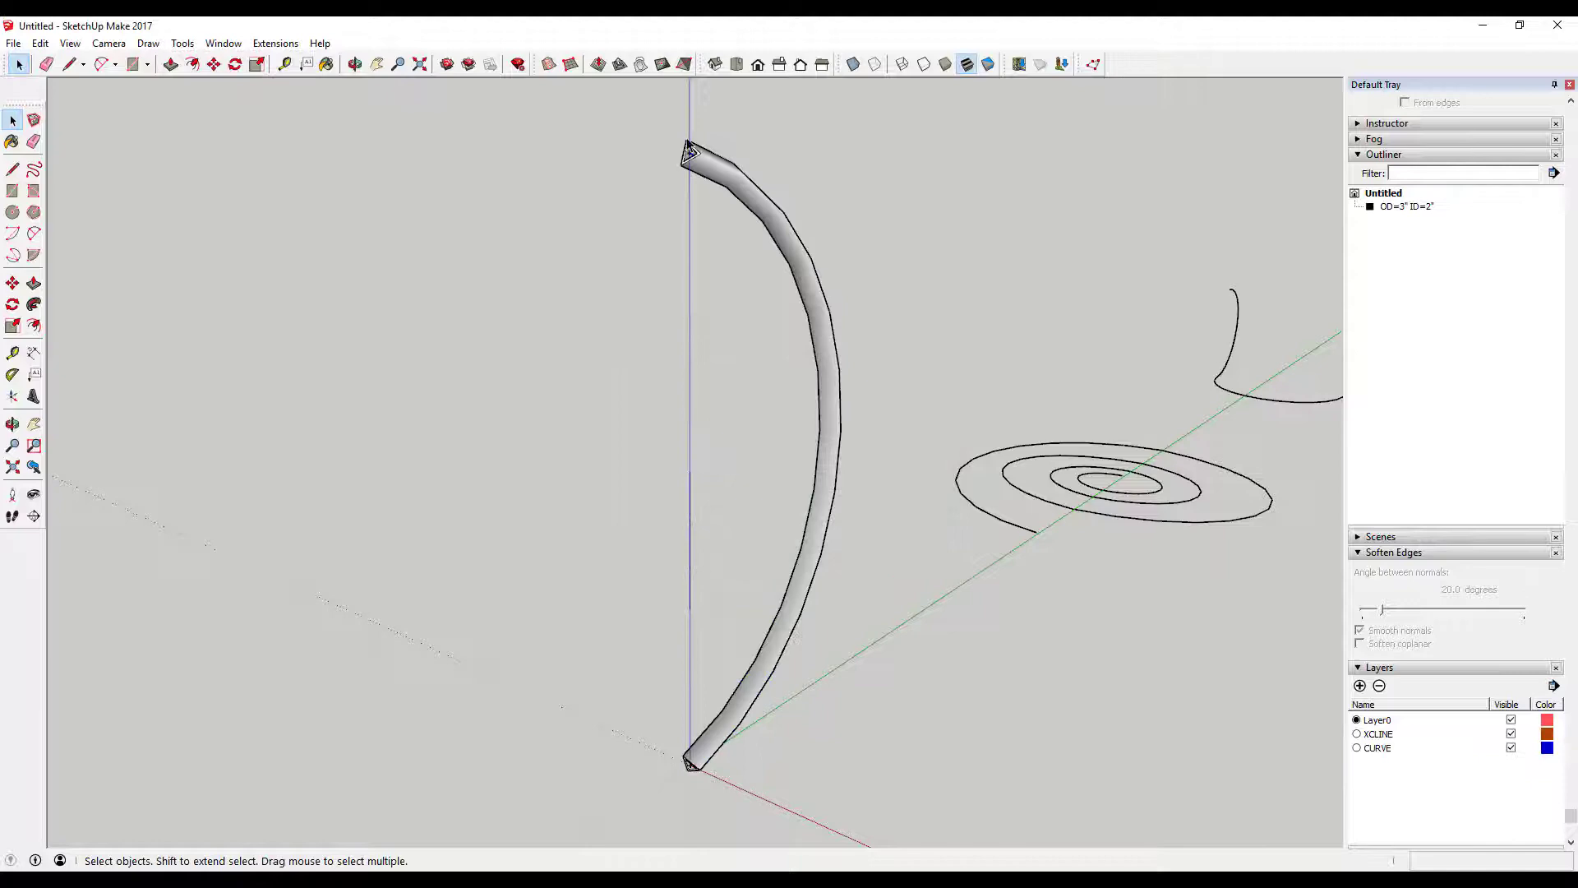
scroll(717, 160, "up", 5)
middle_click_drag(715, 185, 768, 267)
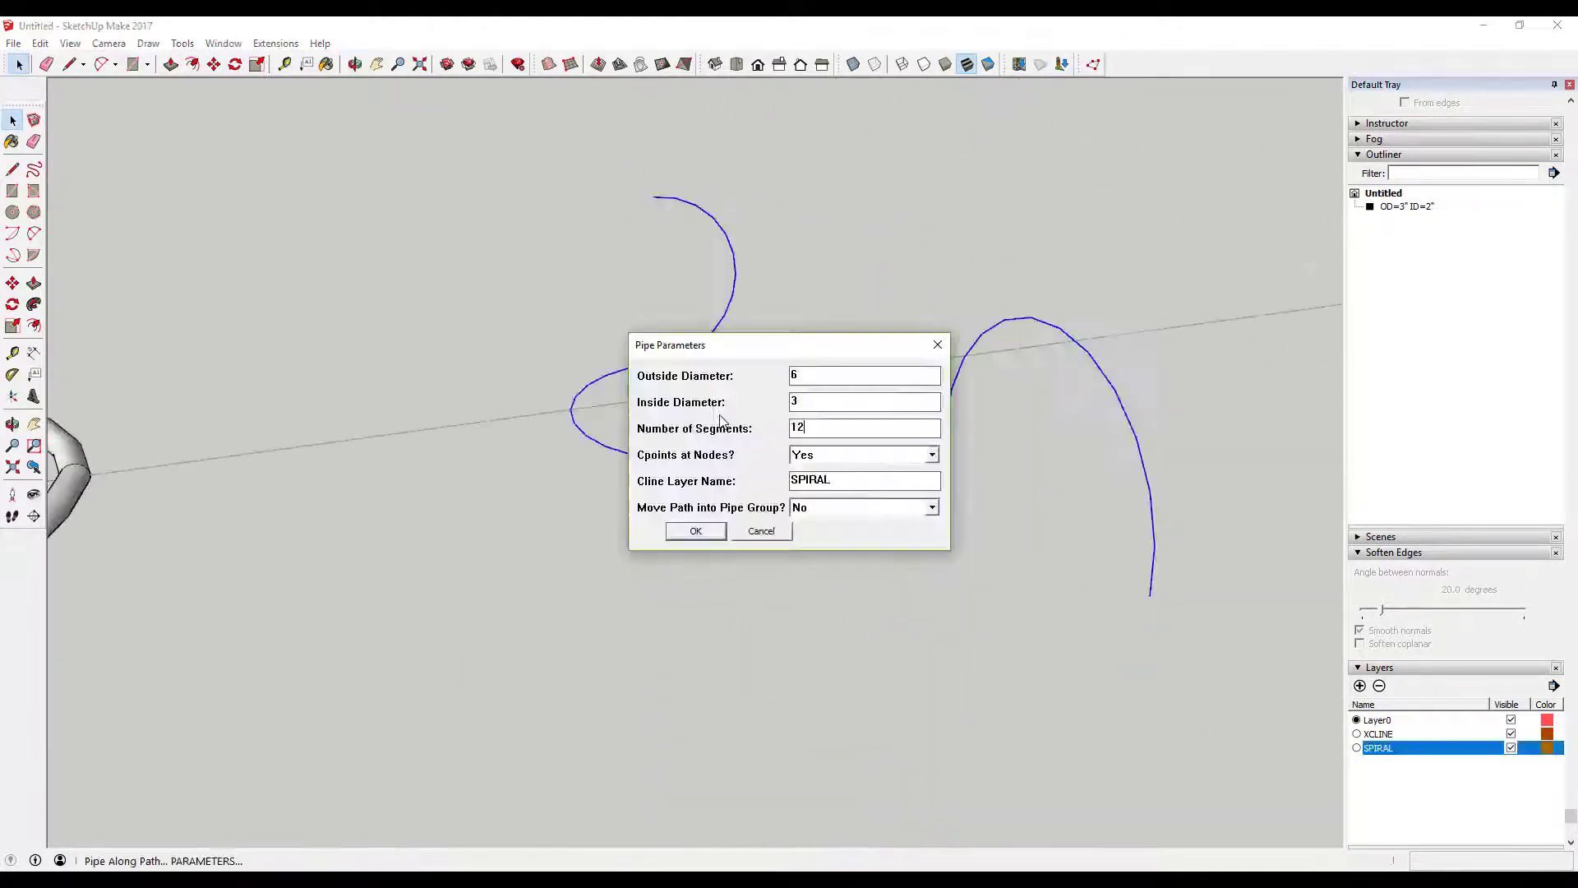
Keep Cpoints at Nodes as Yes, set the Cline Layer Name to LINE, and build.
left_click(796, 457)
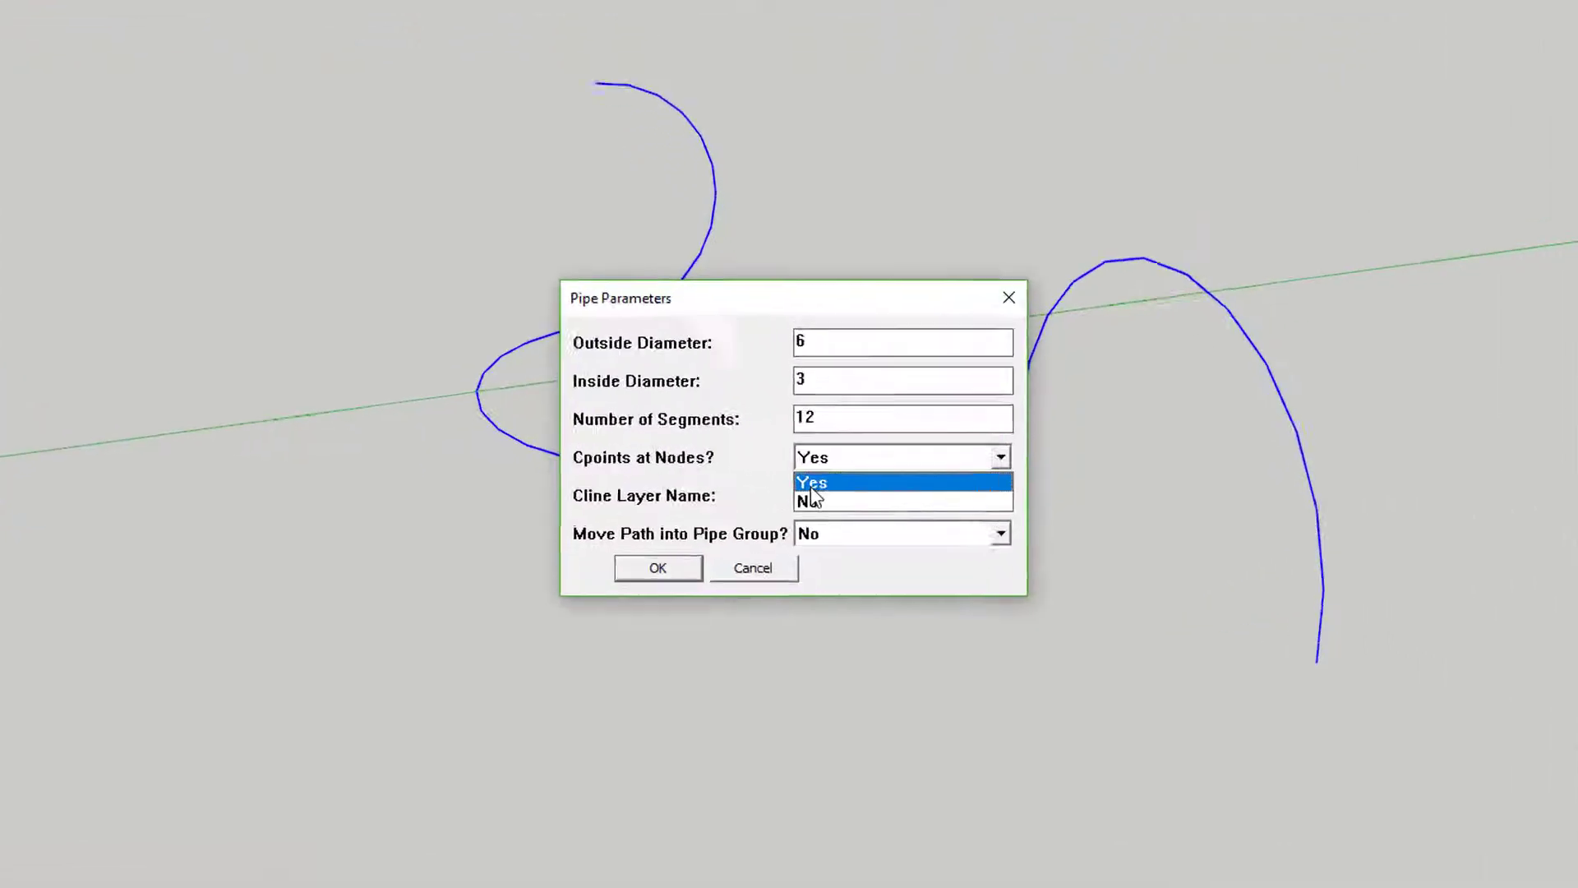
left_click(797, 472)
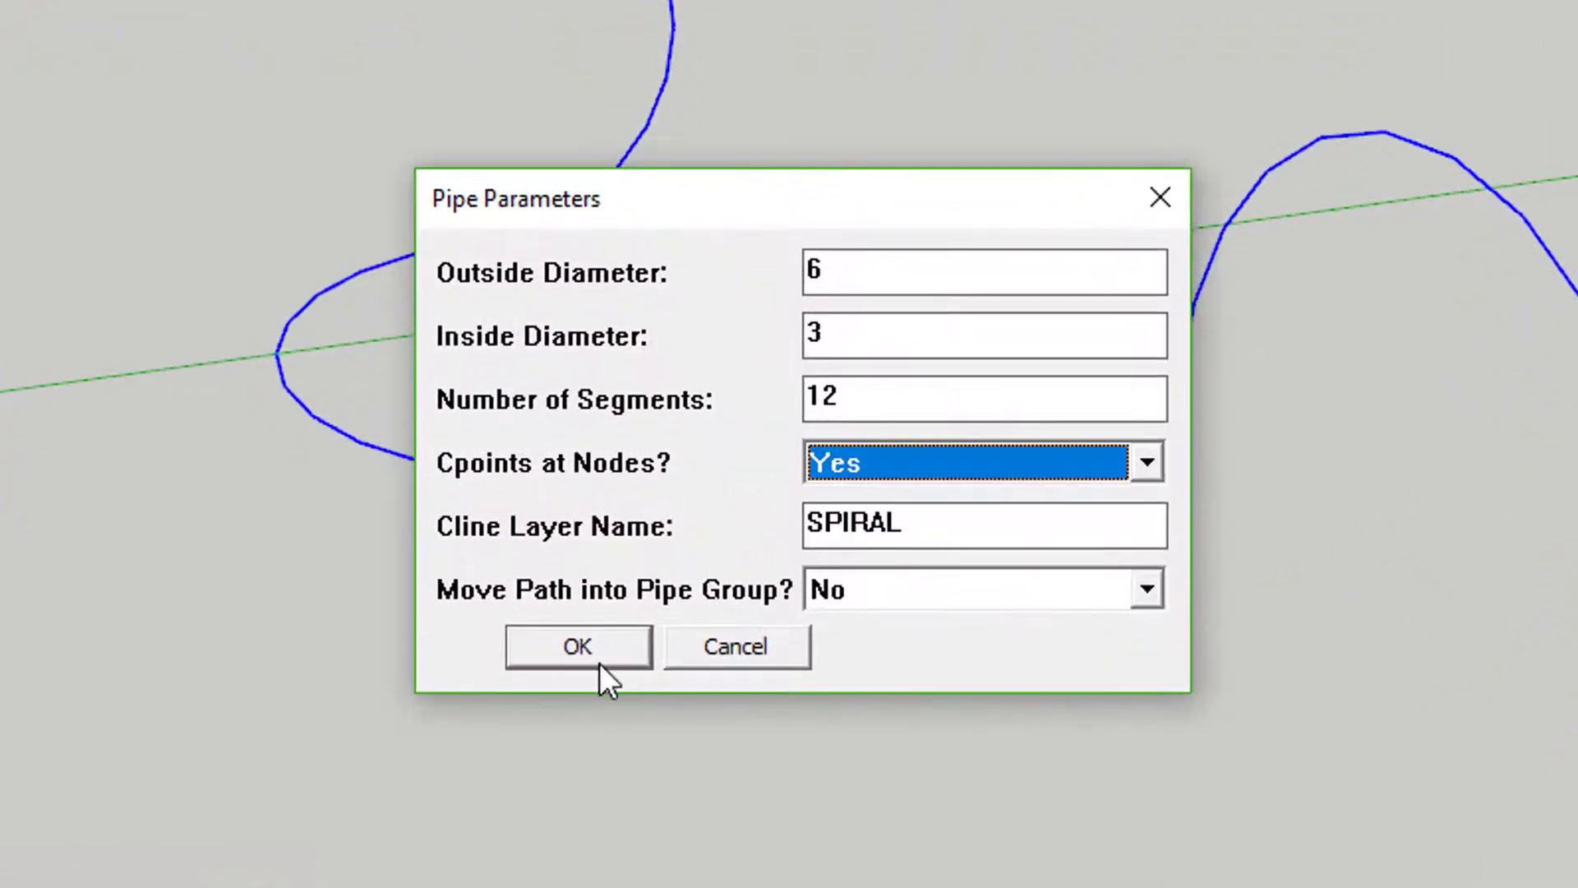
key("Tab")
type("LINE")
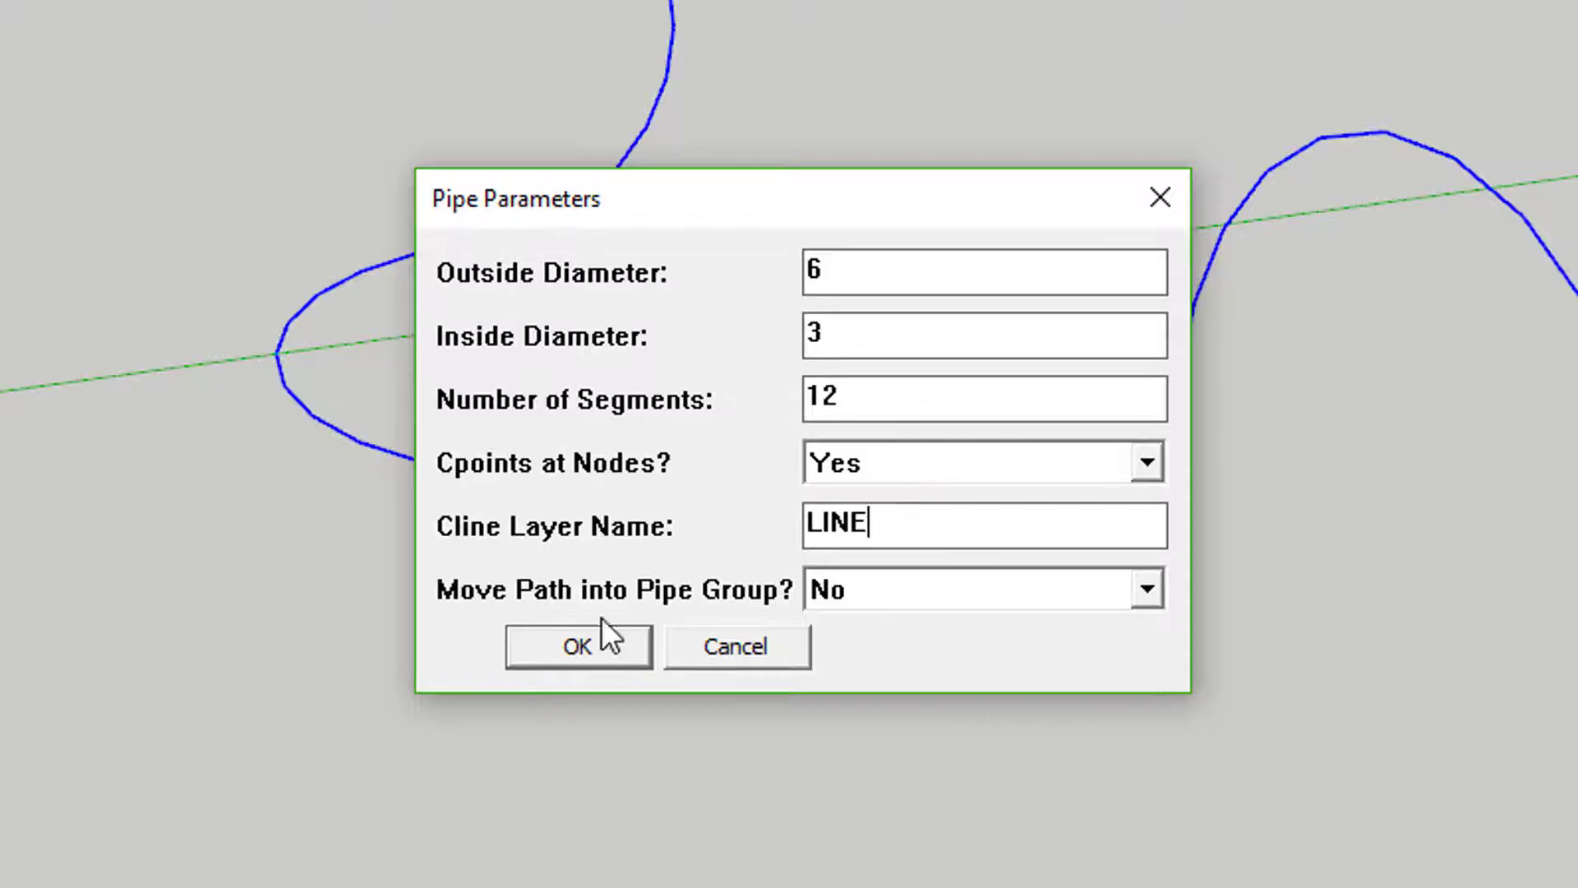
left_click(577, 647)
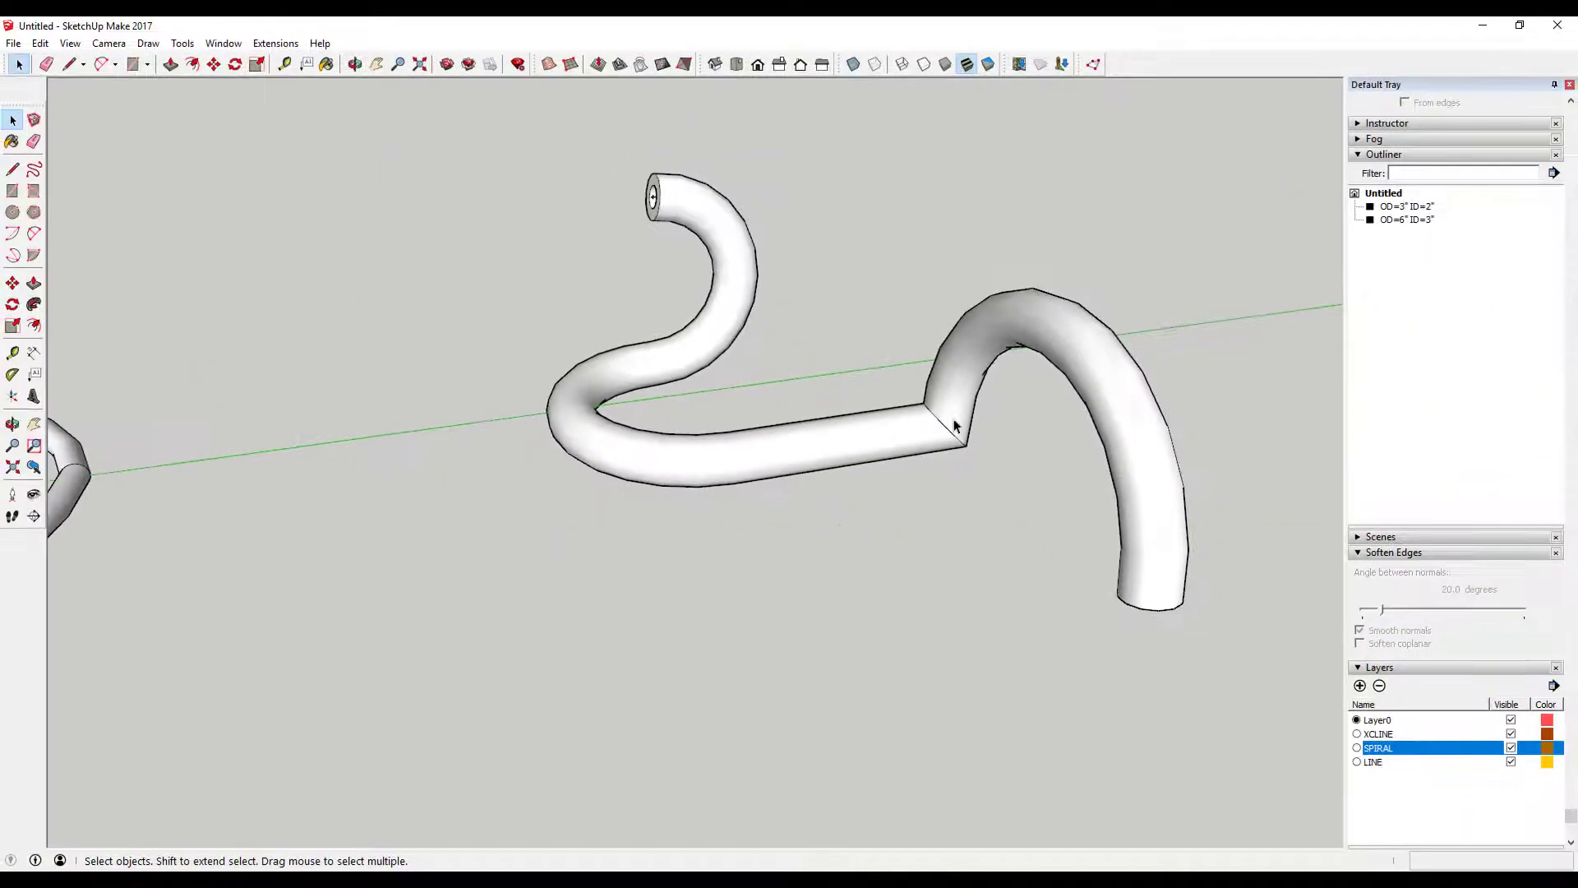
Turn on X-ray and move the 6" by 3" pipe about 3' 10 1/8" off the S-curve.
key("o")
left_click_drag(1017, 413, 1011, 366)
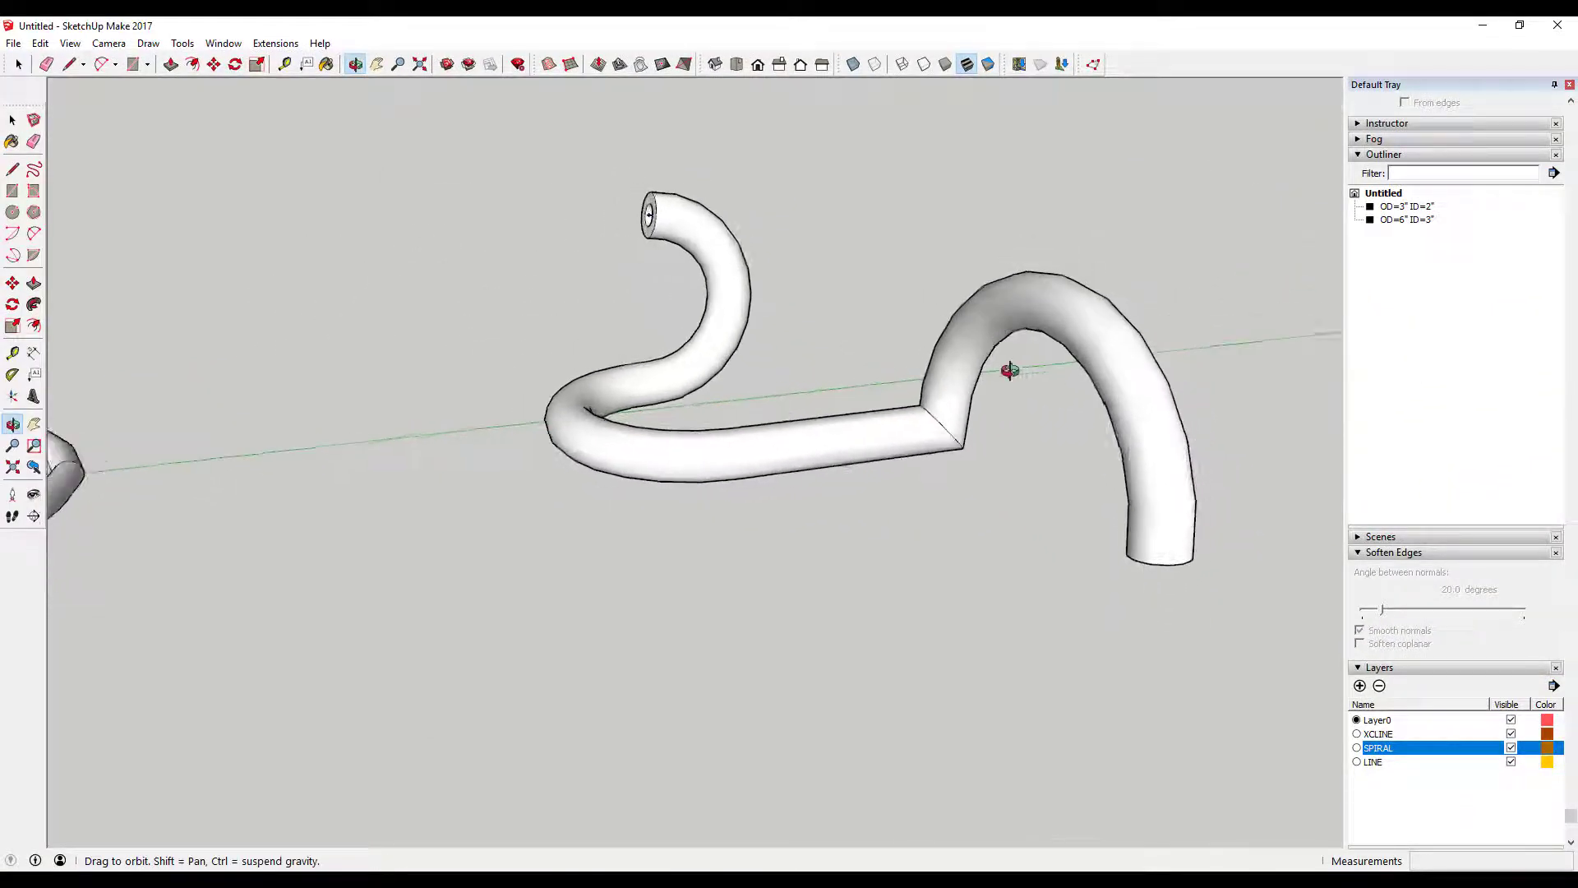
key("space")
left_click(853, 64)
left_click(978, 333)
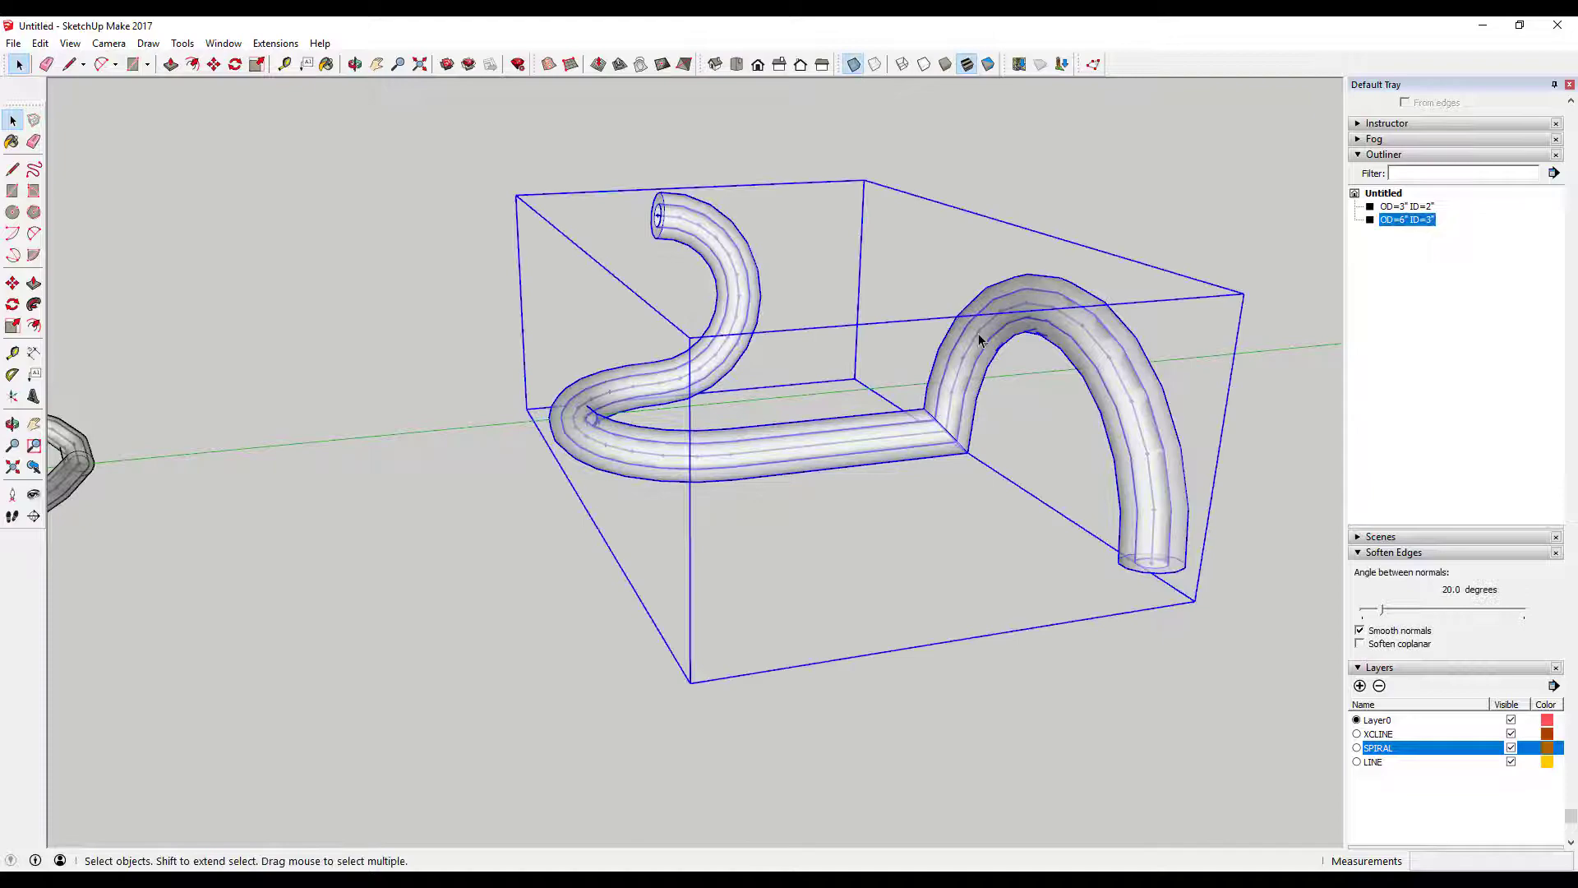
scroll(984, 333, "up", 3)
scroll(983, 333, "up", 2)
key("m")
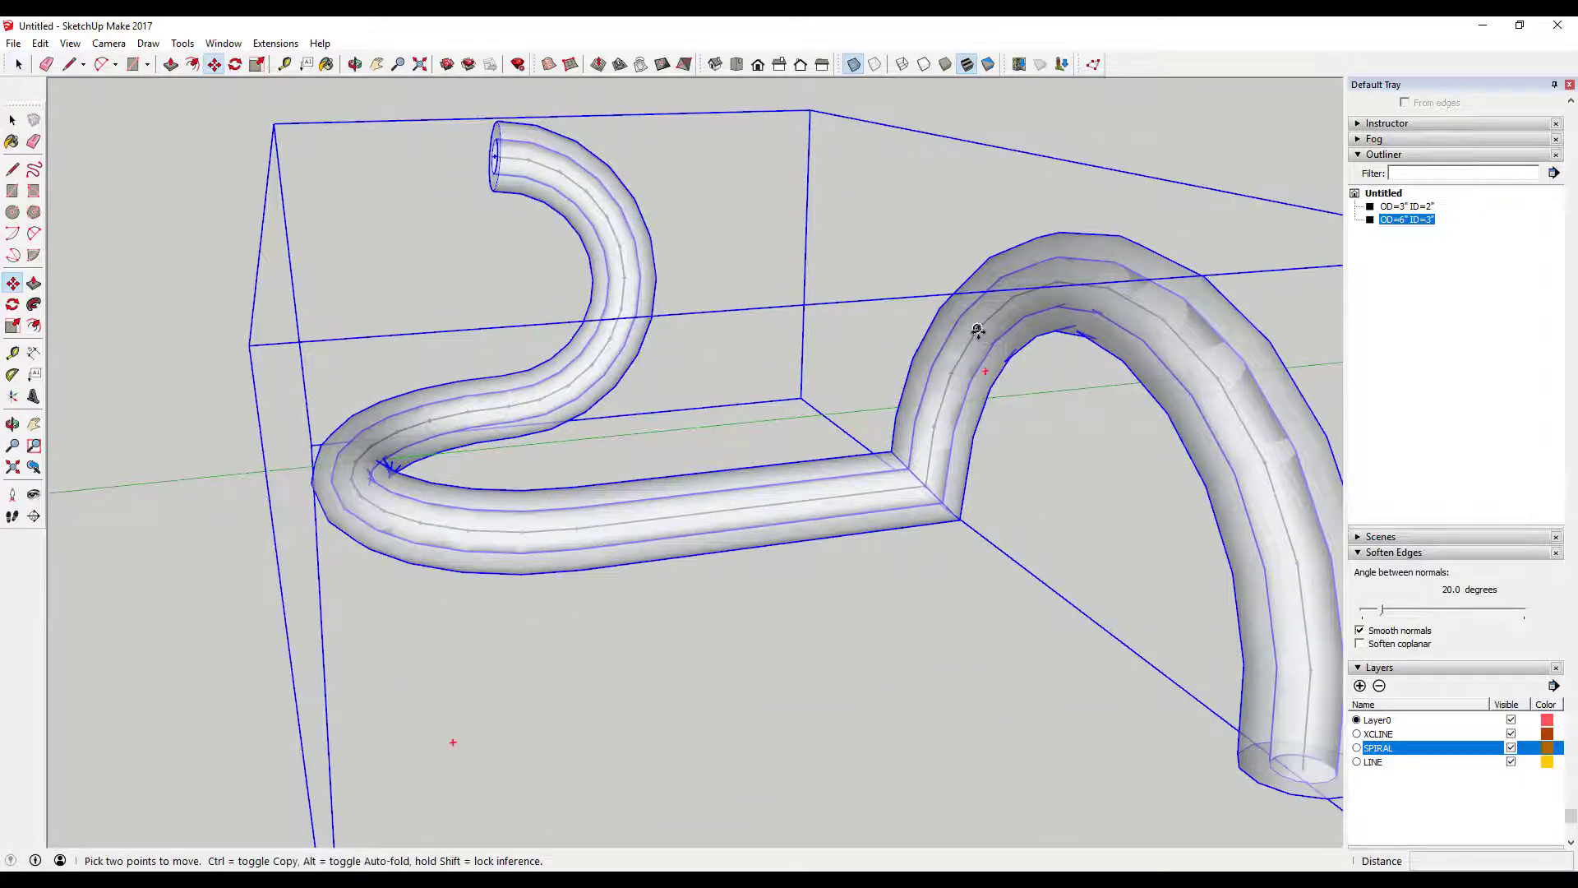
left_click(970, 328)
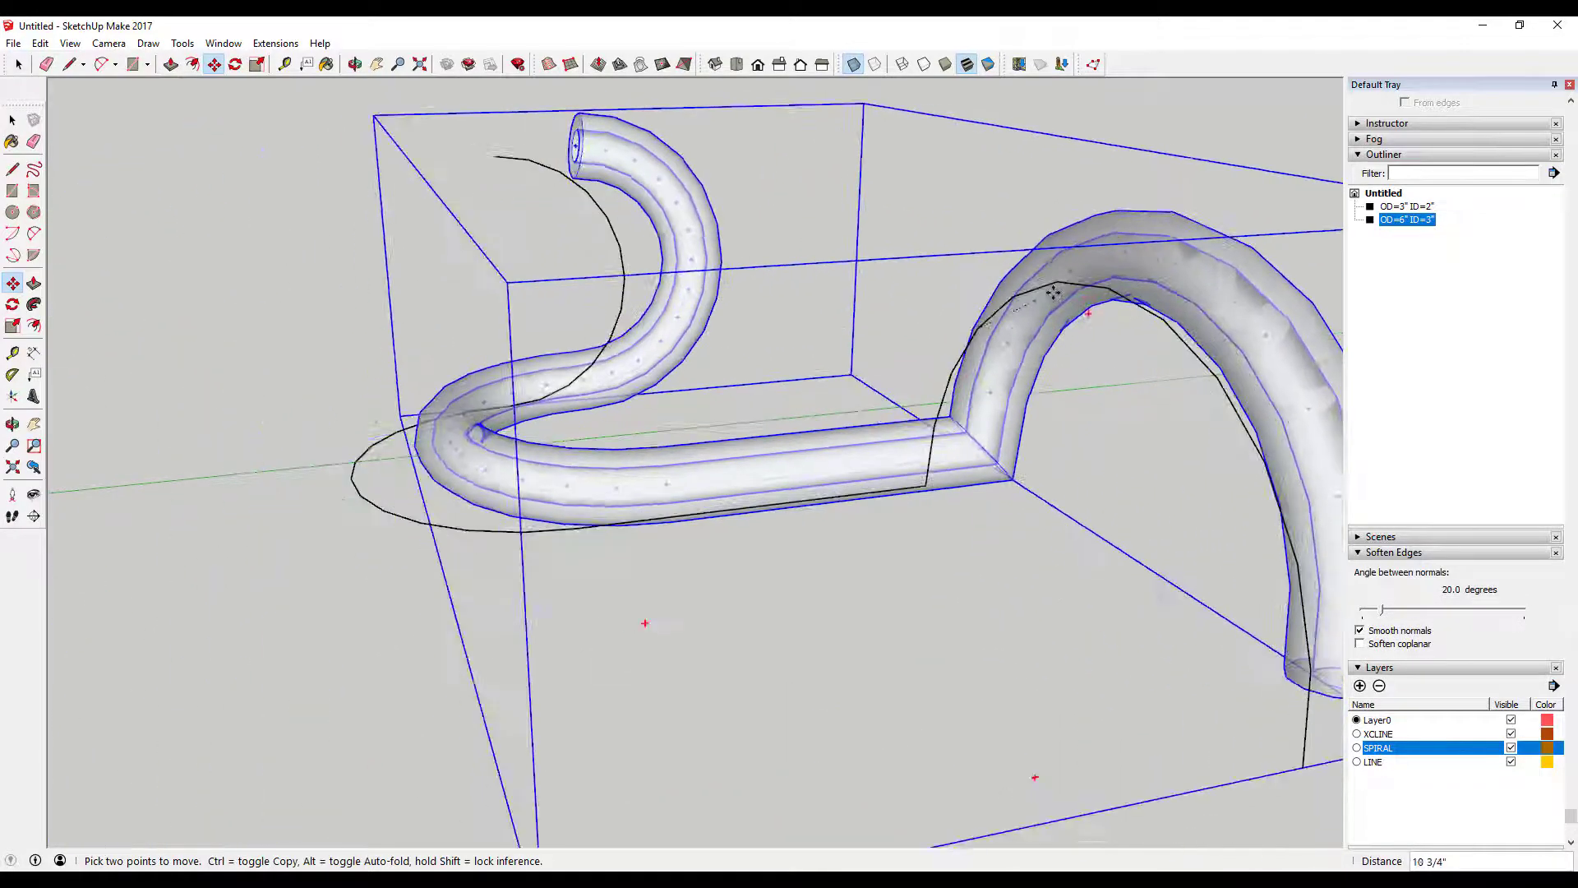
scroll(697, 308, "down", 3)
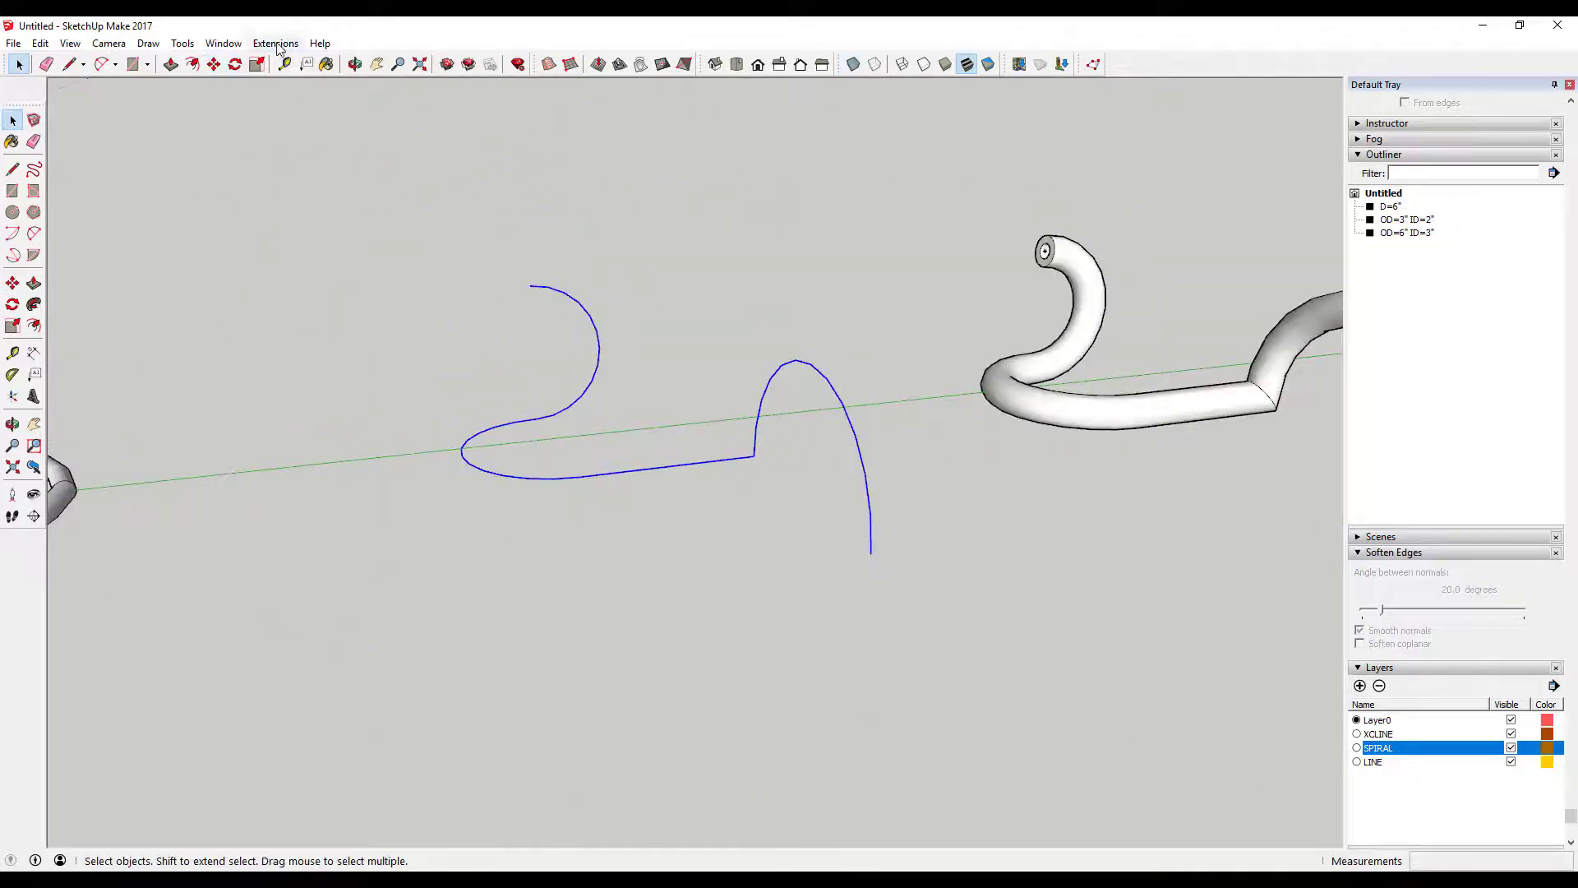
Build a 6" by 4" pipe along the S-curve with Move Path into Pipe Group set to Yes.
left_click(275, 43)
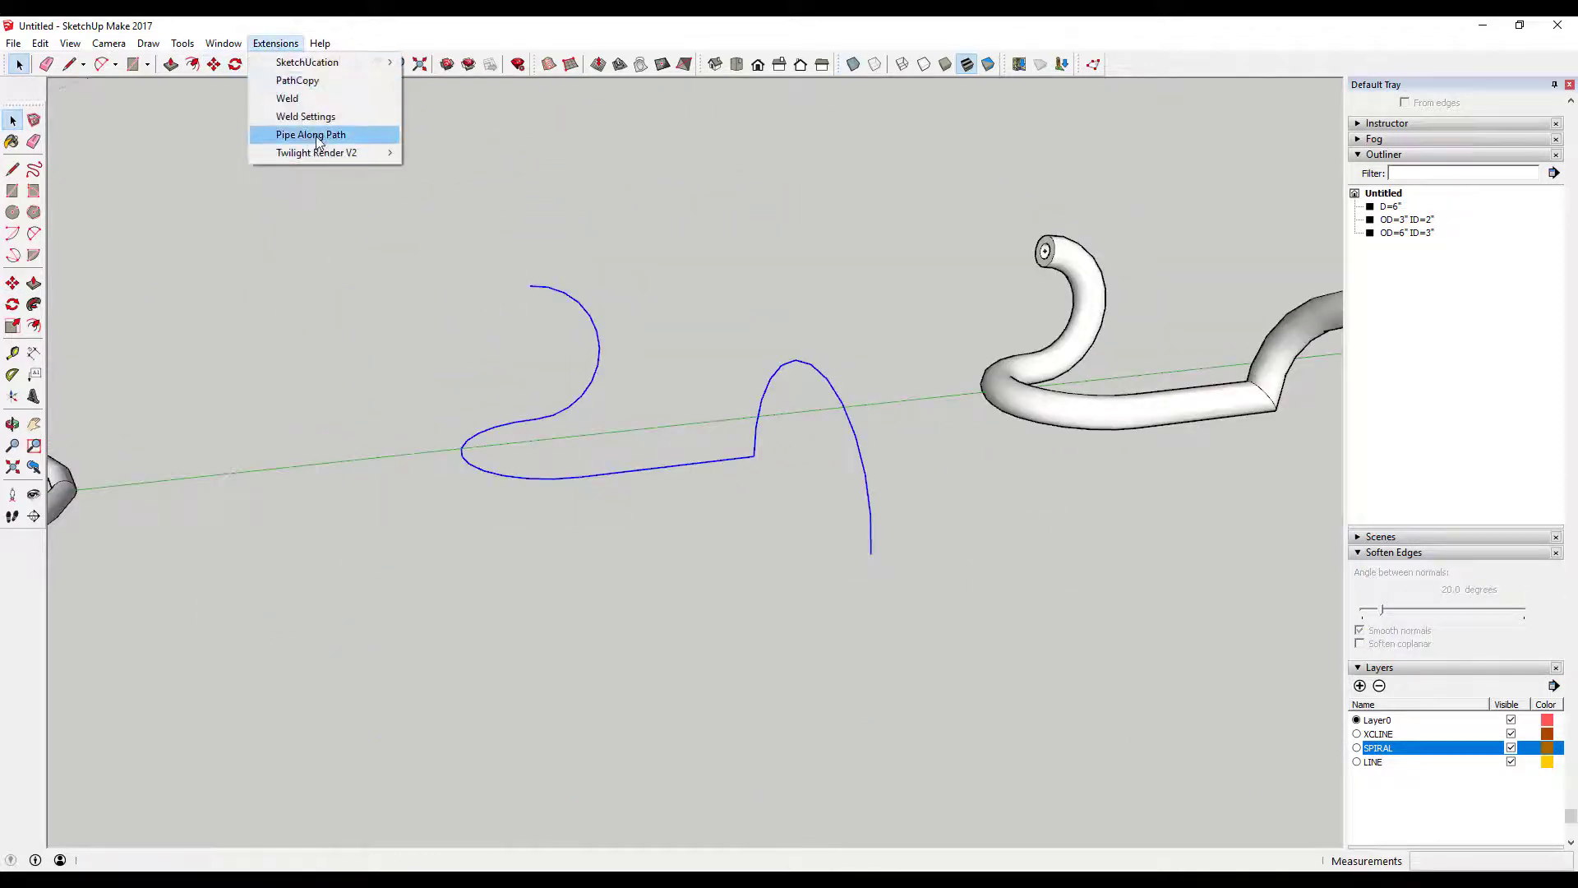
left_click(312, 136)
left_click(847, 507)
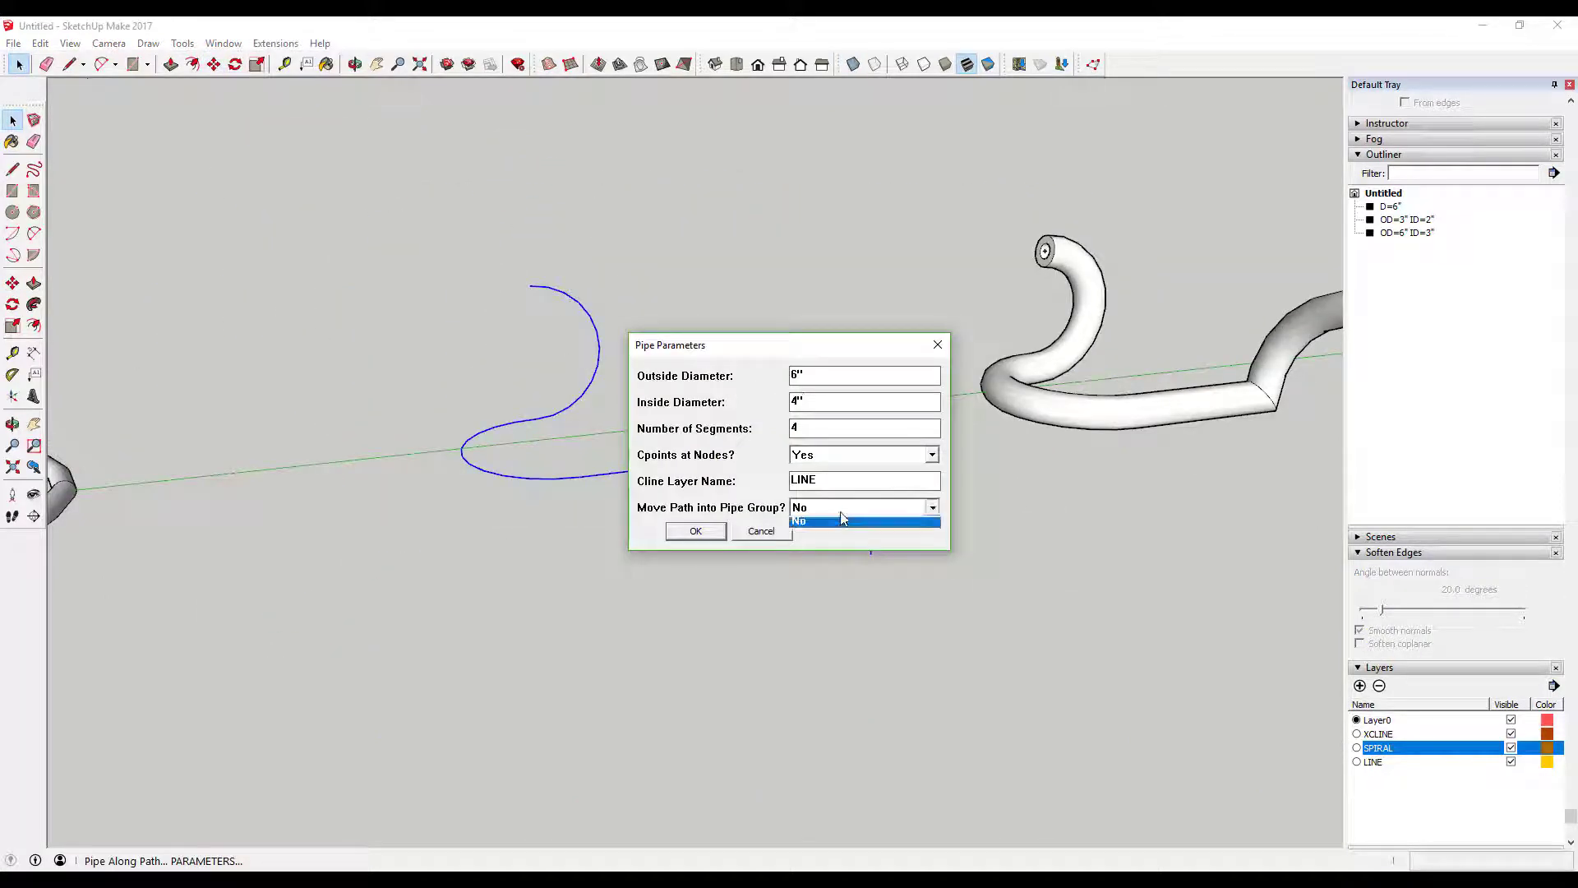
left_click(776, 535)
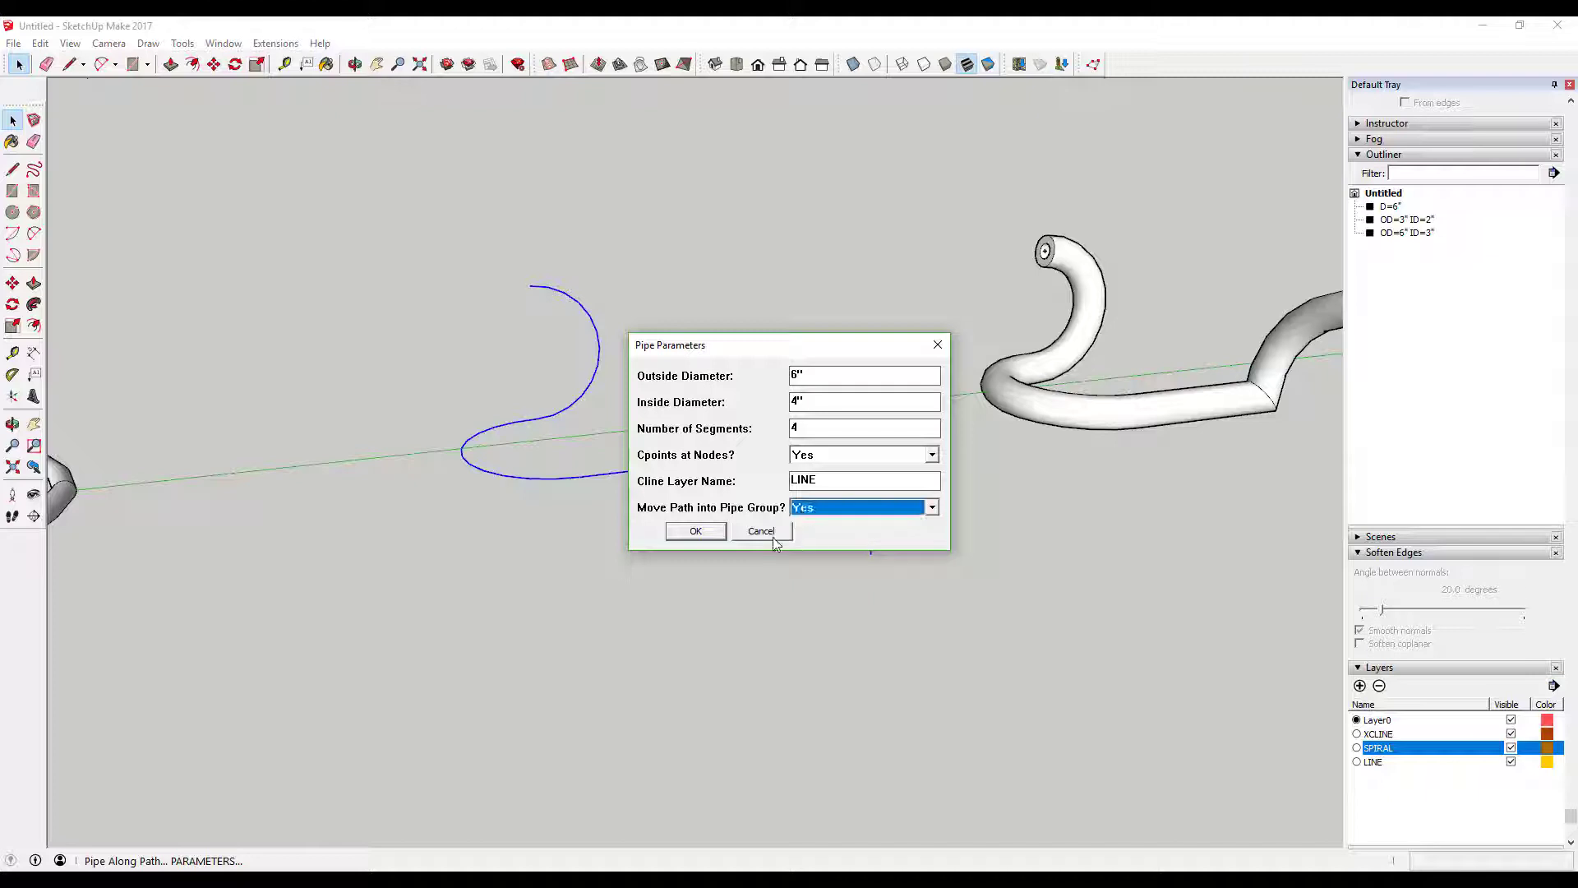
left_click(695, 531)
Try moving the new pipe group, then cancel so it stays in place.
left_click(754, 431)
key("m")
left_click(748, 442)
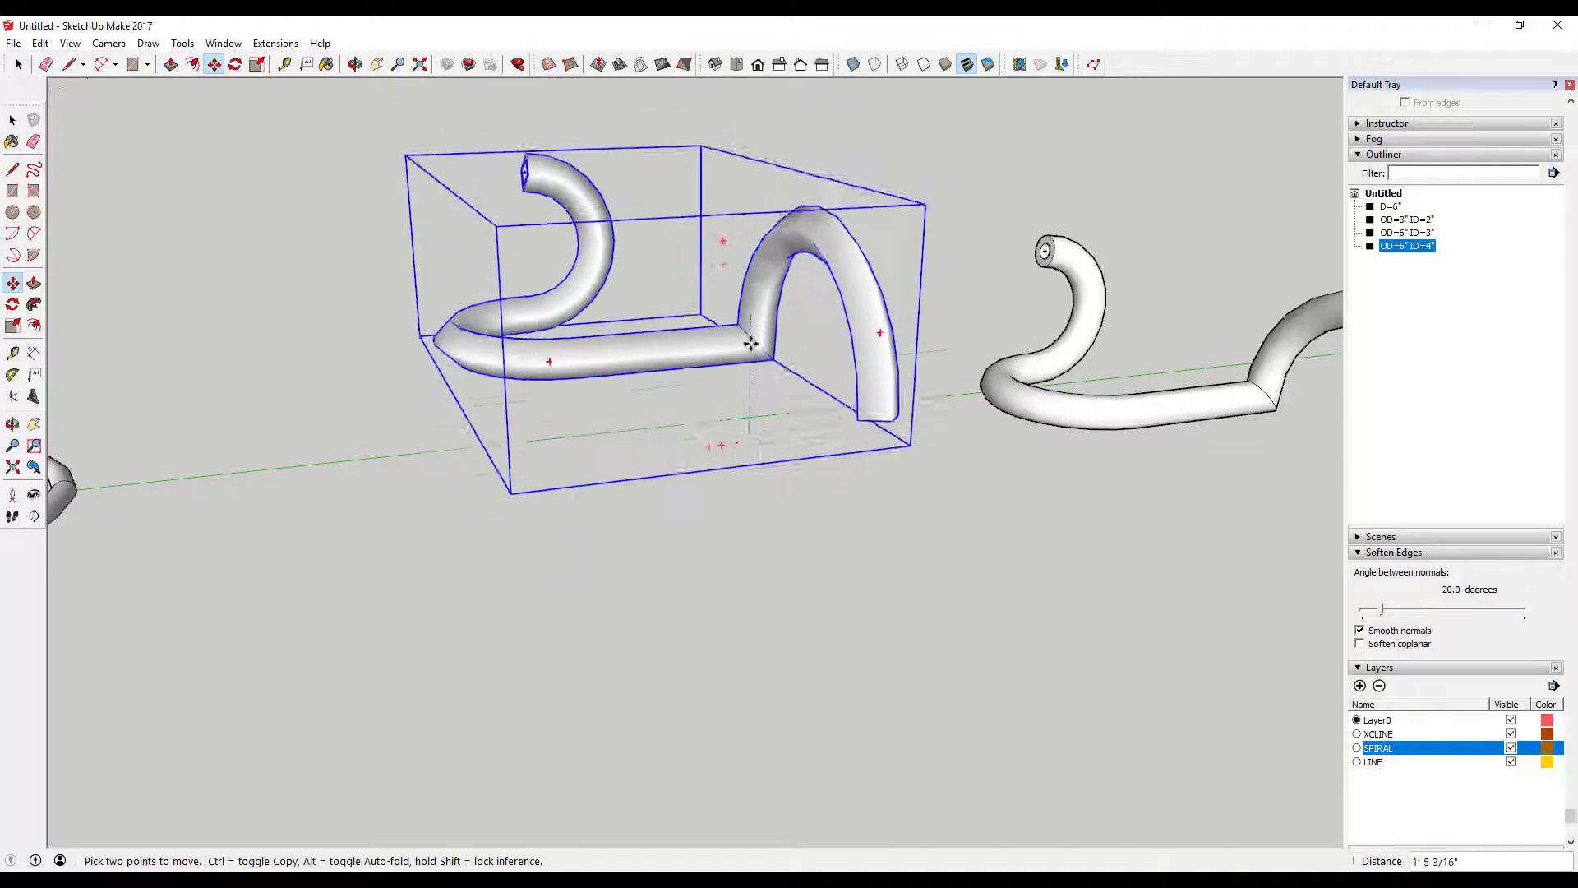
key("Escape")
key("space")
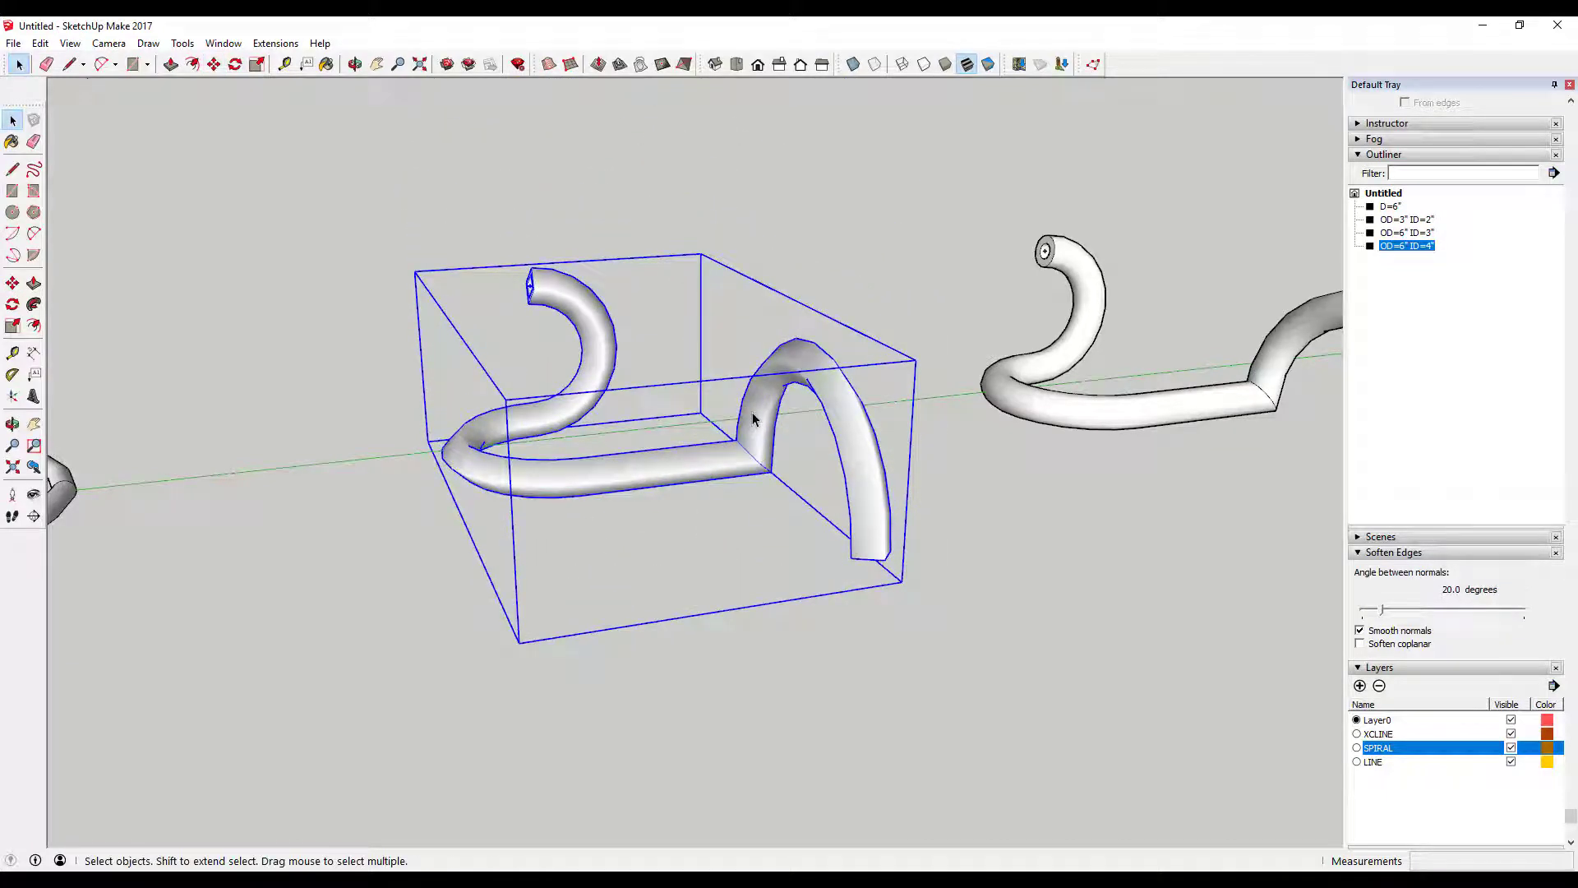
Open the pipe group, hide the mesh to reveal the path, restore it and close the group.
triple_click(753, 421)
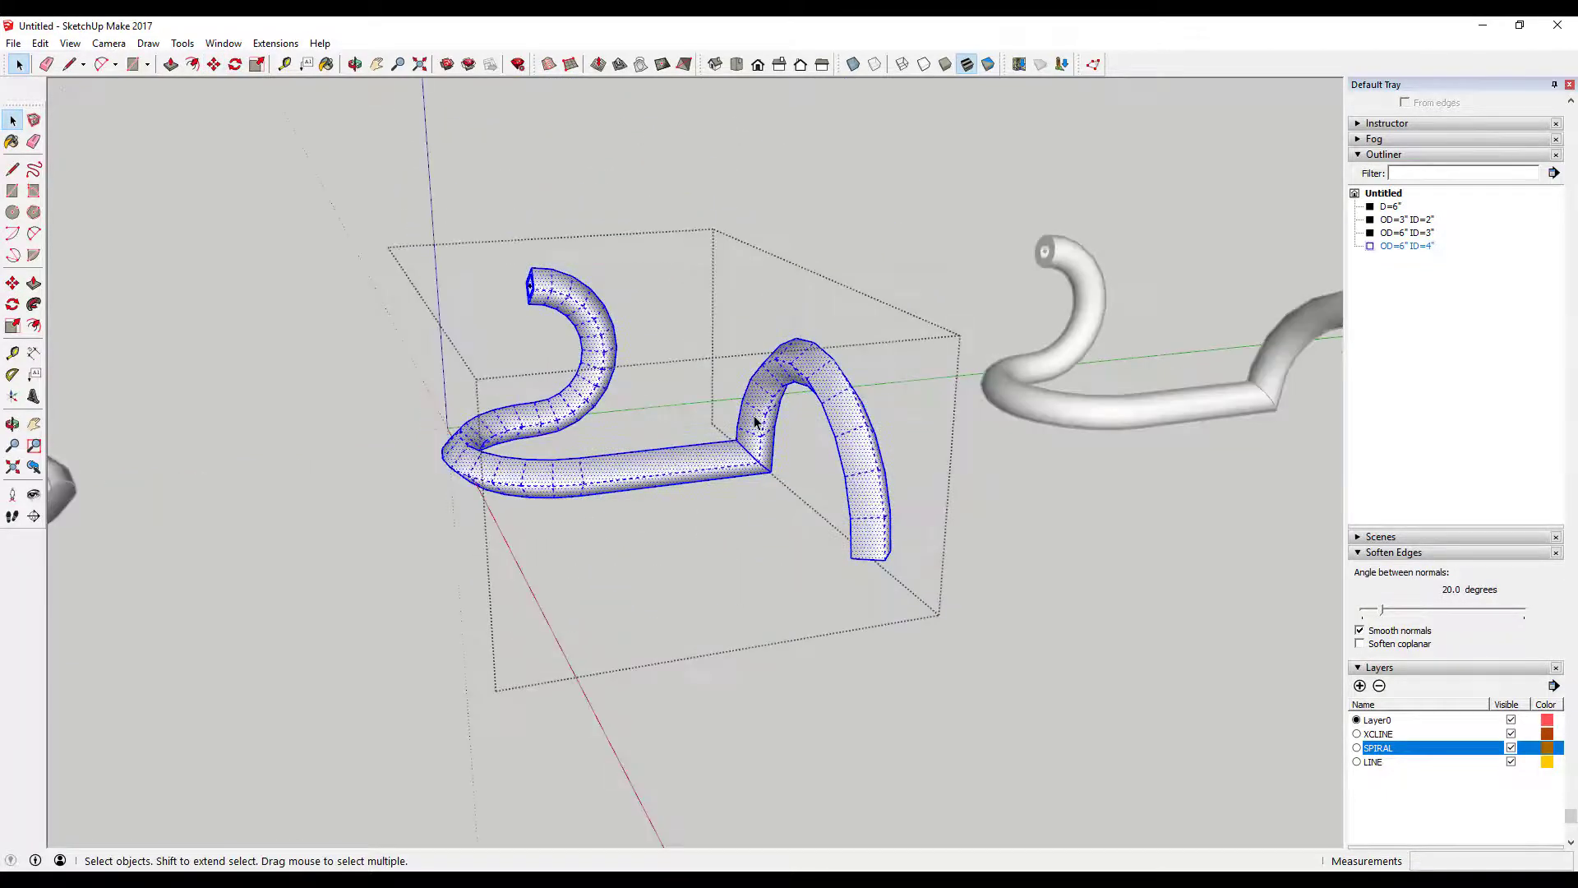
right_click(754, 422)
left_click(787, 461)
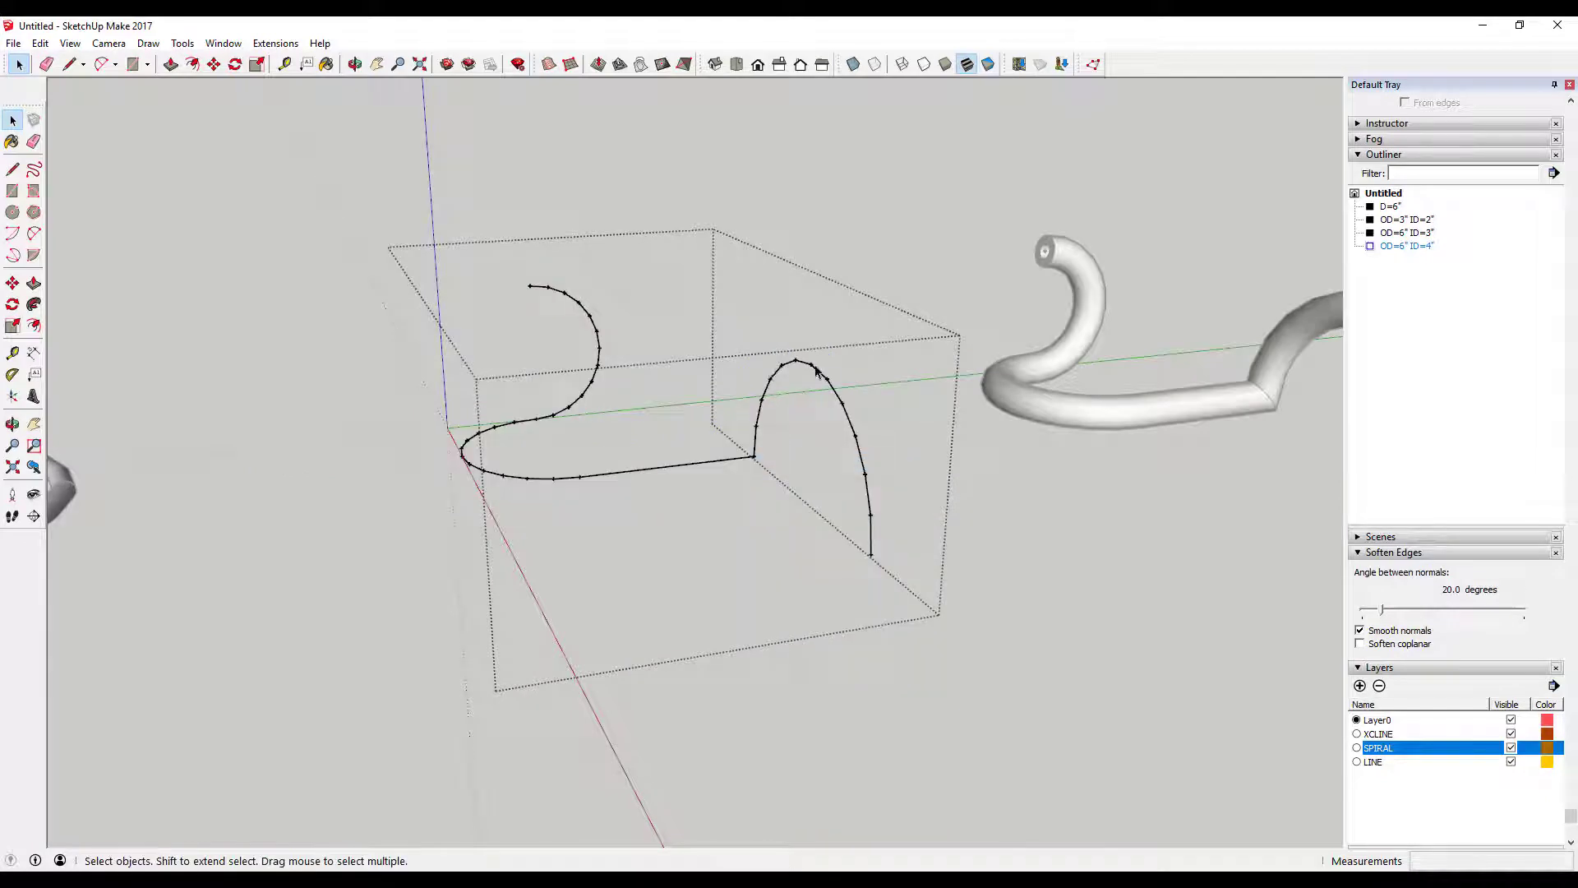
key("ctrl+z")
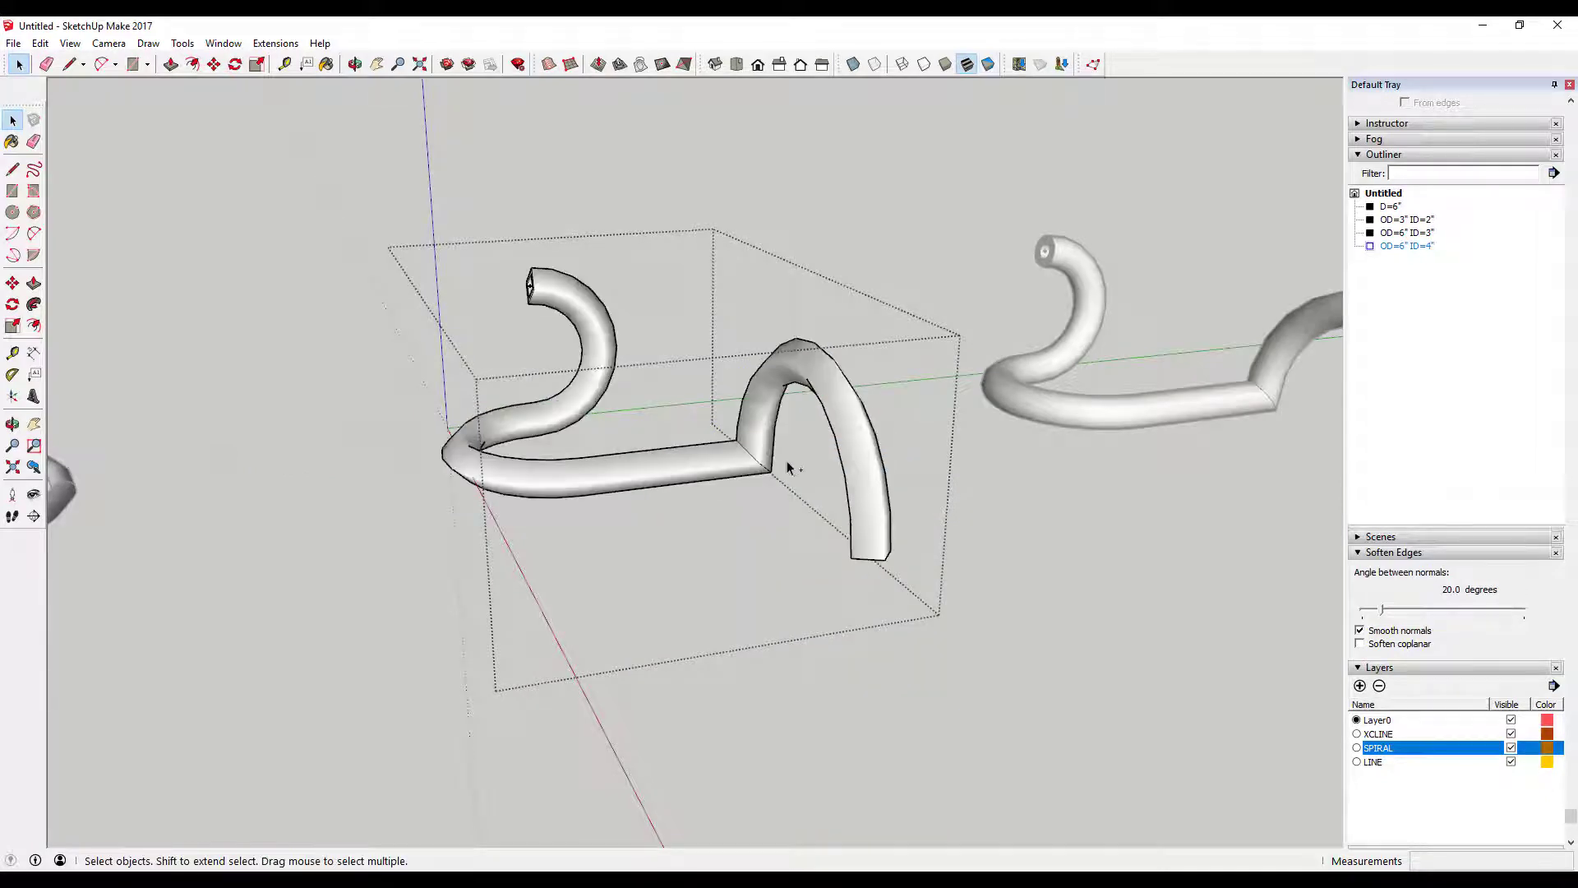
key("Escape")
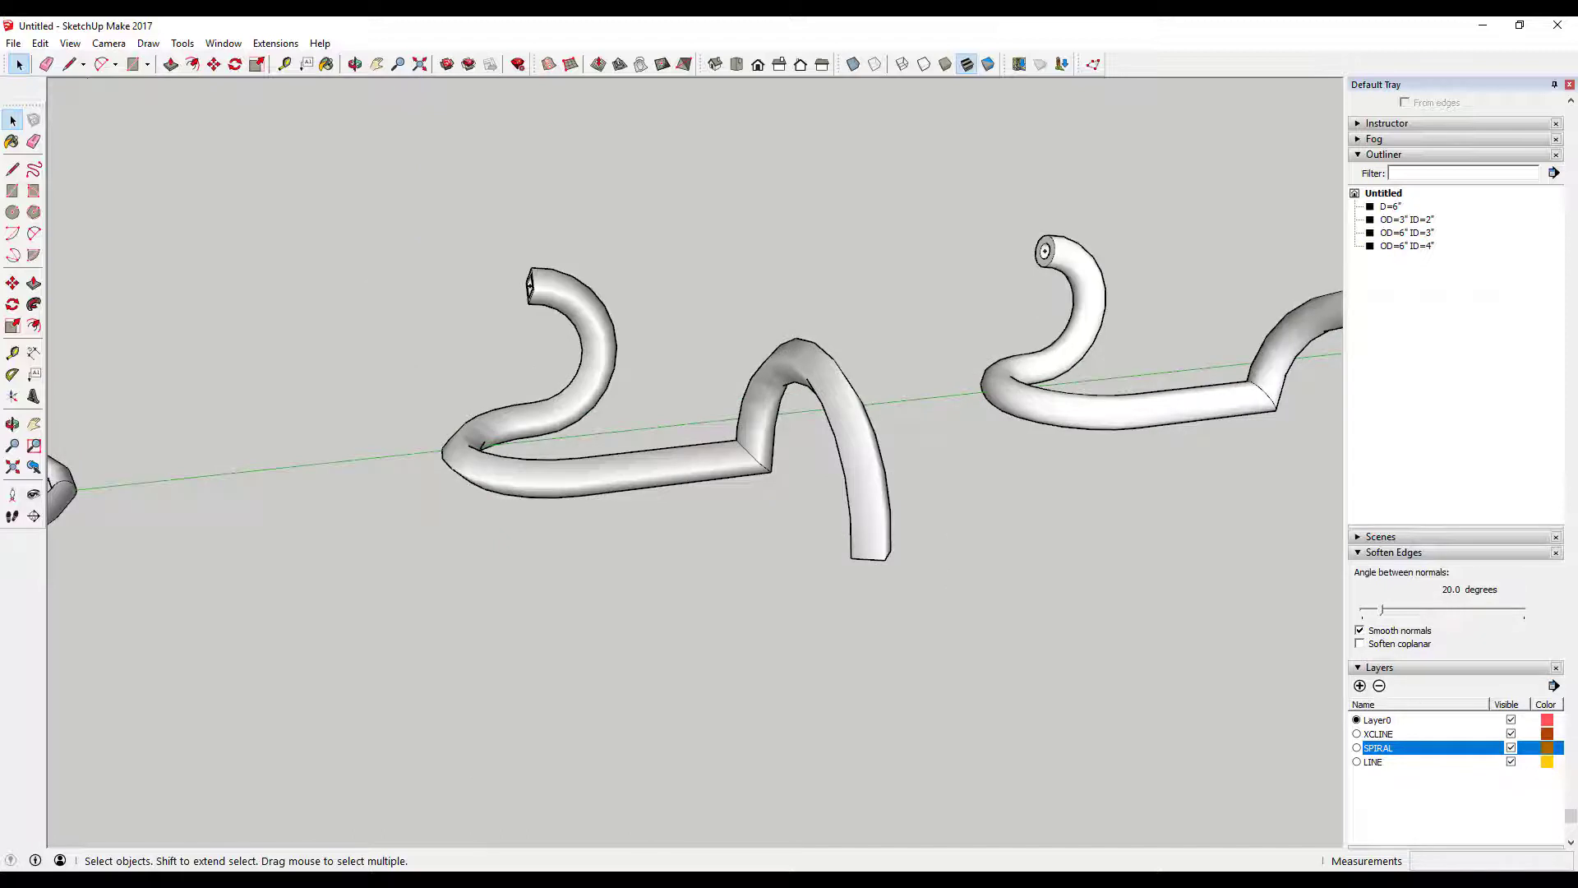